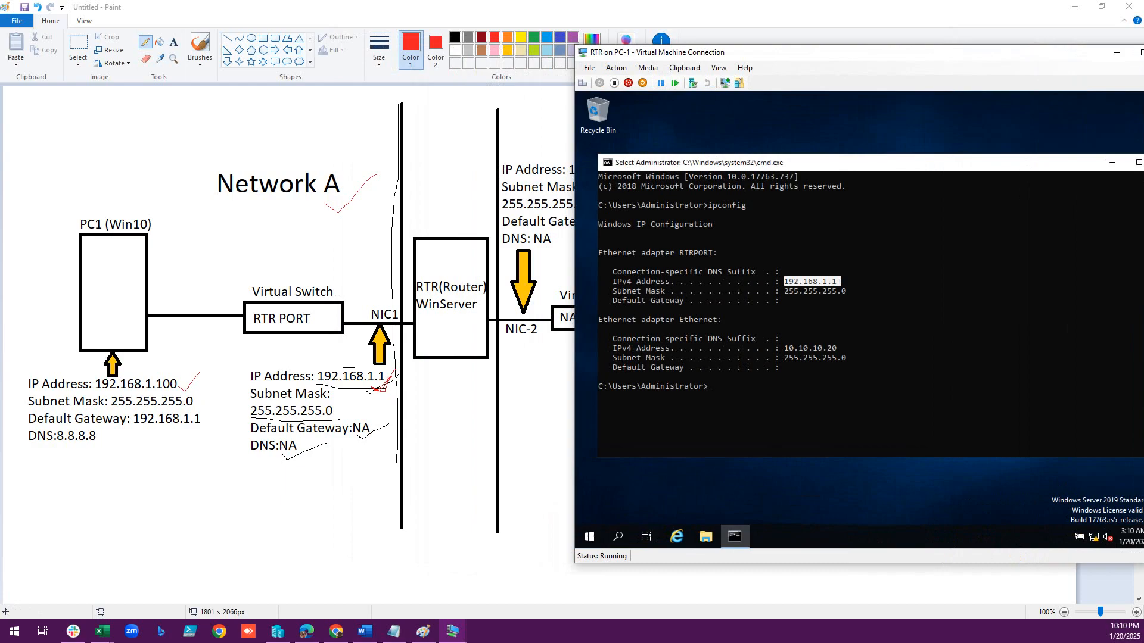
# Step: Open Network Connections on the RTR server with ncpa.cpl and view the Ethernet adapter's connection details
pyautogui.moveTo(785, 348); pyautogui.dragTo(834, 349)
pyautogui.click(787, 396)
pyautogui.write('ncpa.cpl')
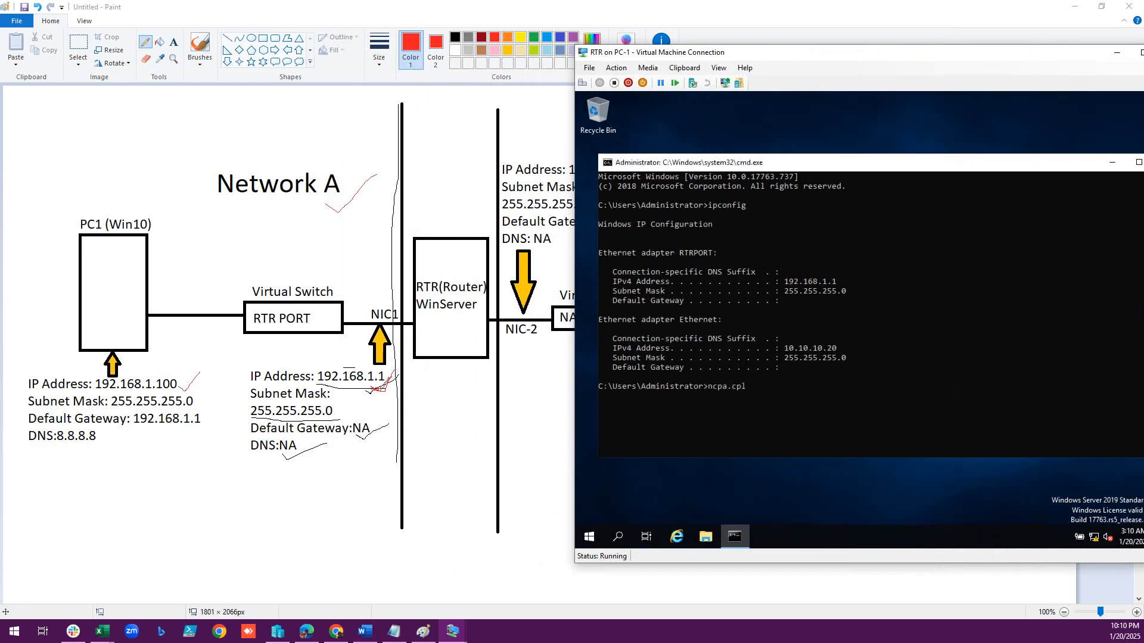
pyautogui.press('Return')
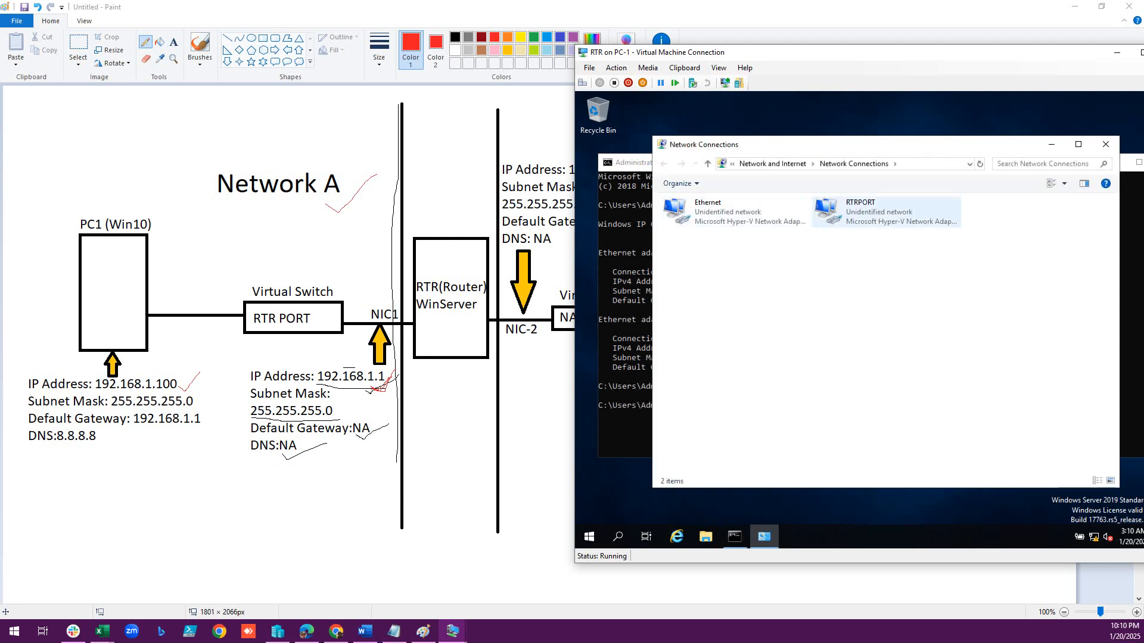
pyautogui.doubleClick(715, 212)
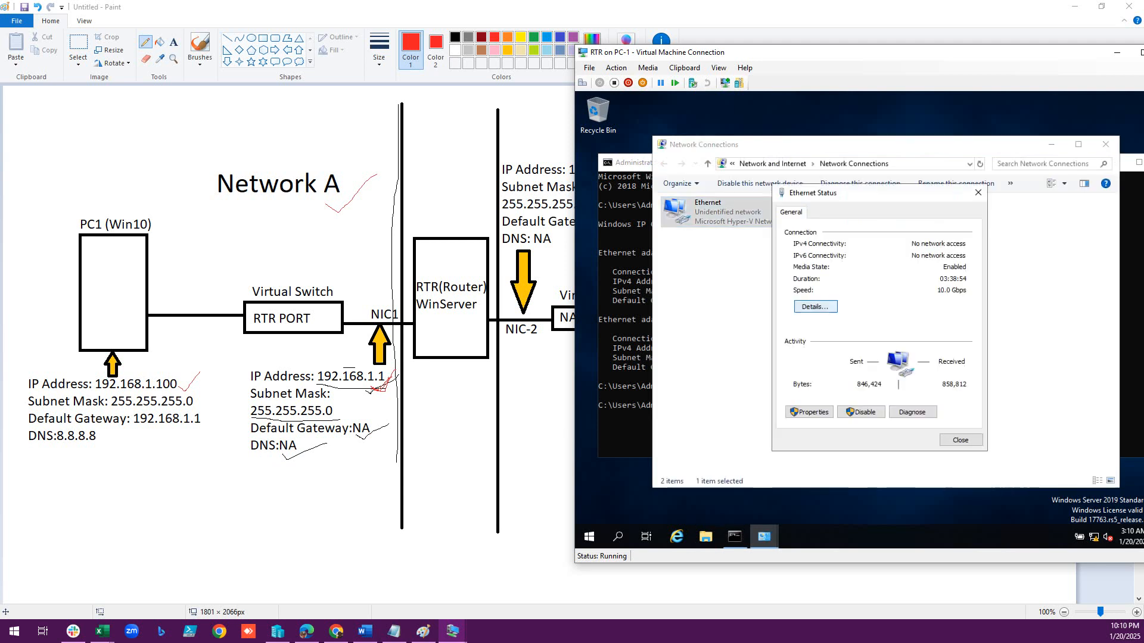
pyautogui.click(816, 307)
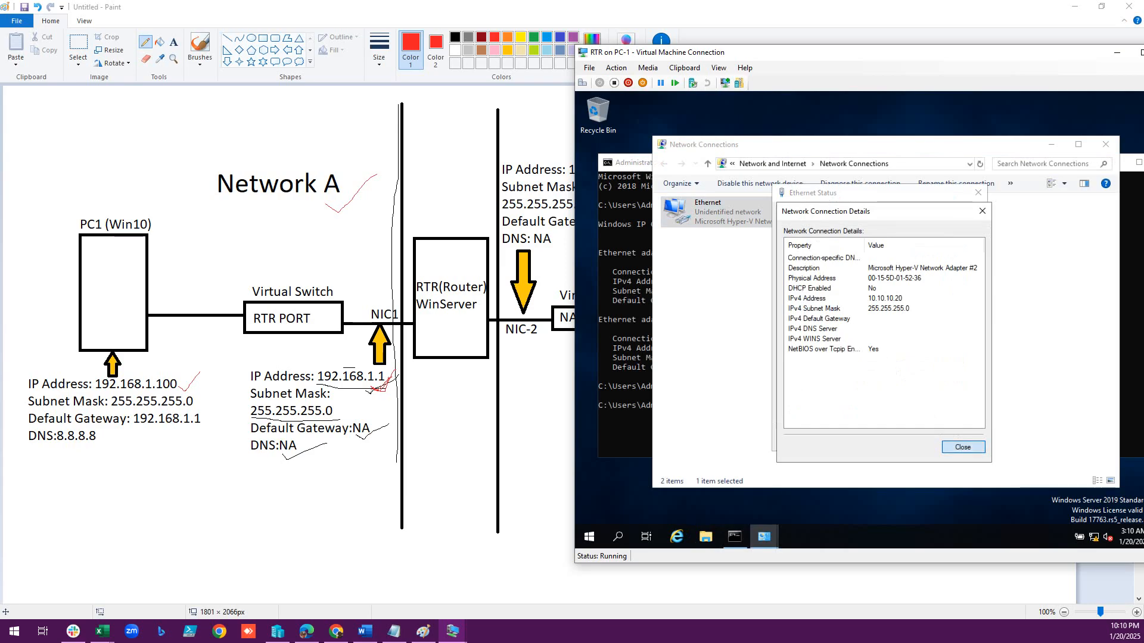
pyautogui.click(963, 447)
pyautogui.click(960, 440)
# Step: View the RTRPORT adapter's connection details on the RTR server, leaving Network Connections open
pyautogui.doubleClick(852, 212)
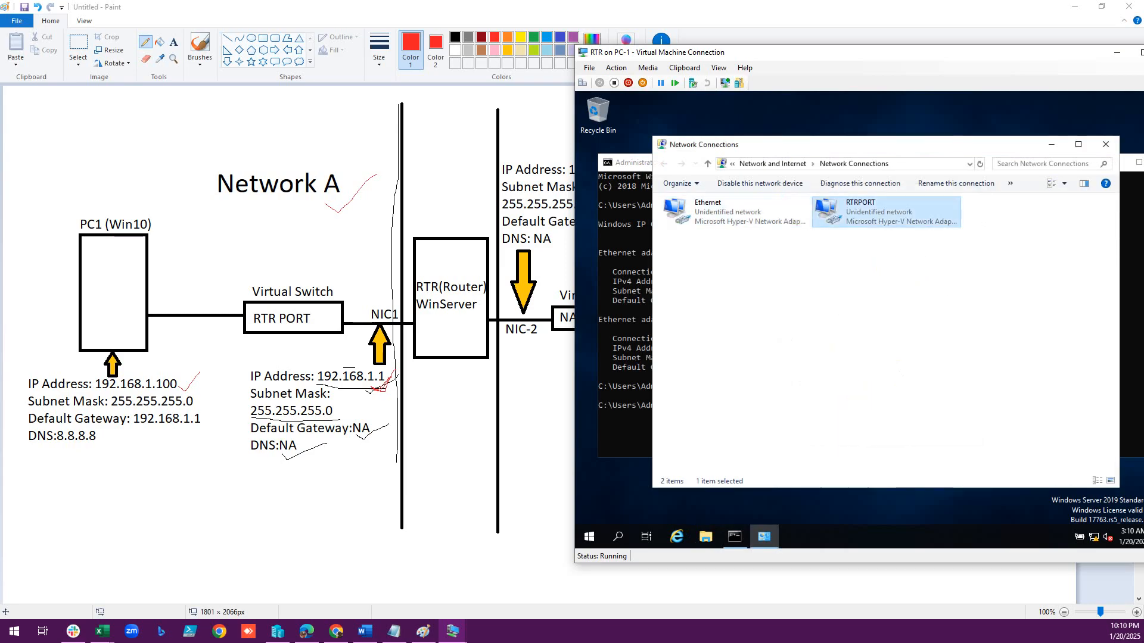
pyautogui.click(815, 306)
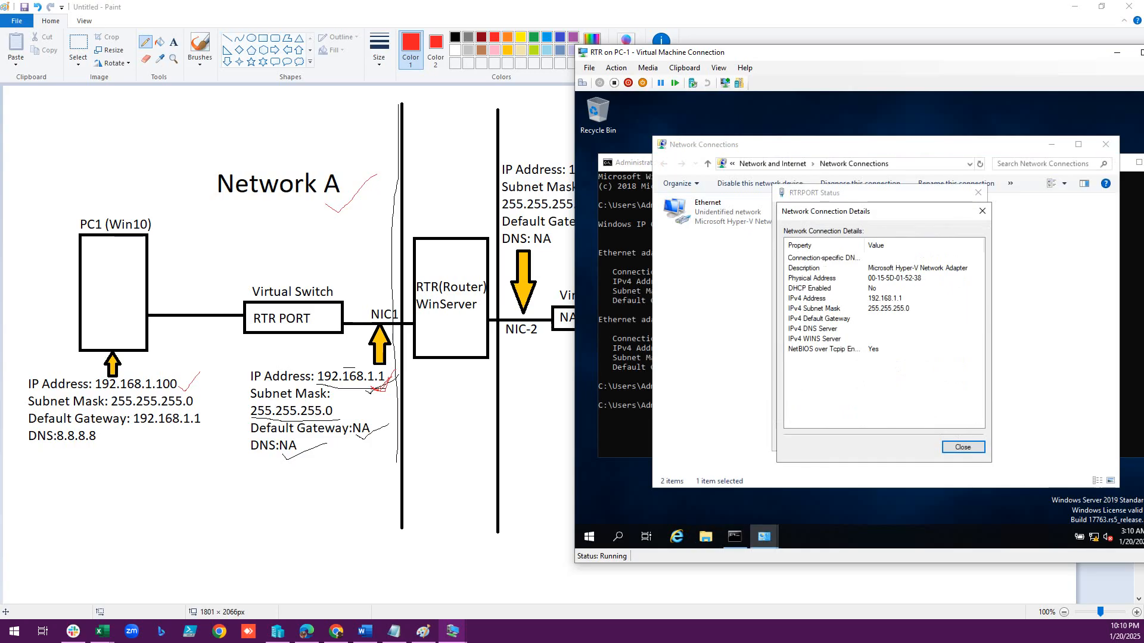
pyautogui.click(963, 447)
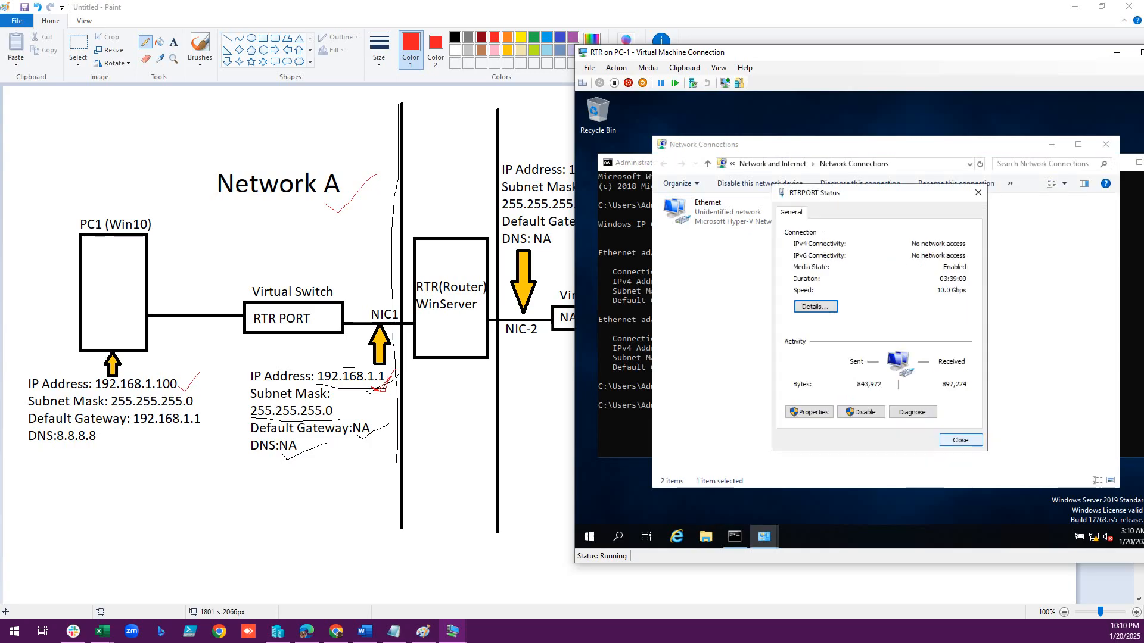
pyautogui.click(960, 440)
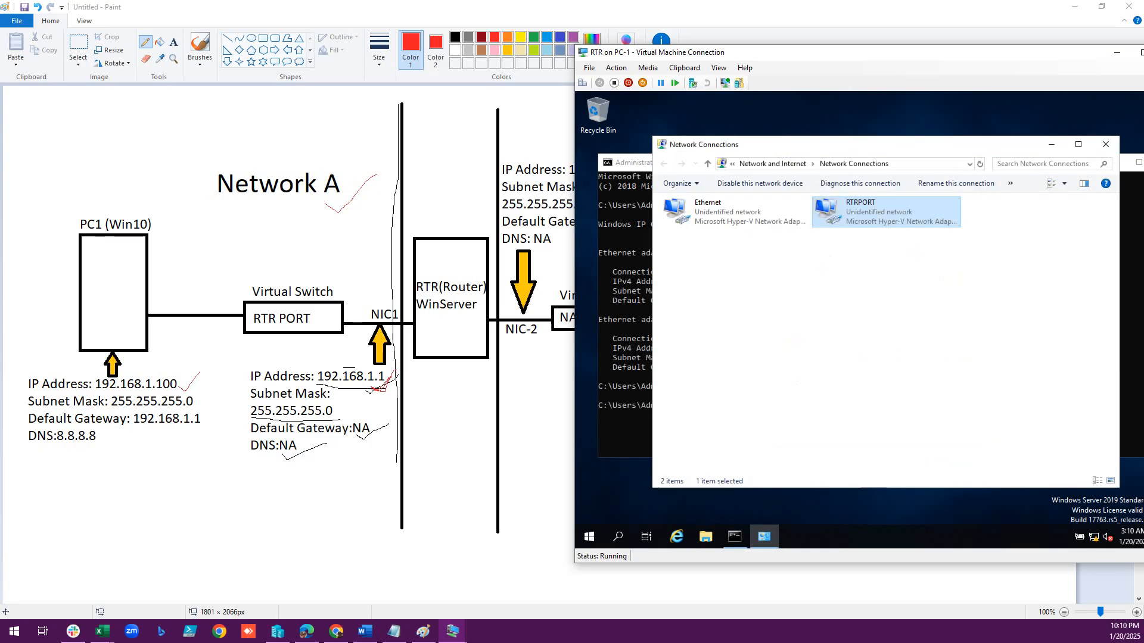
# Step: Switch to the PC1 virtual machine and examine the IPv4 address, subnet mask and default gateway in its ipconfig output
pyautogui.moveTo(452, 631)
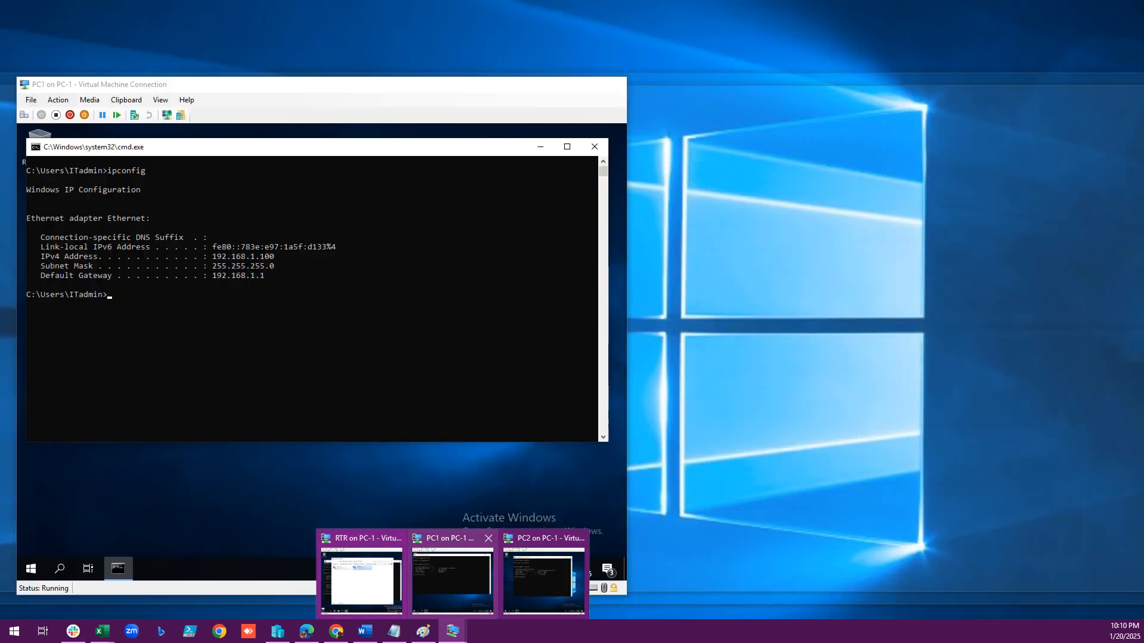
pyautogui.click(452, 581)
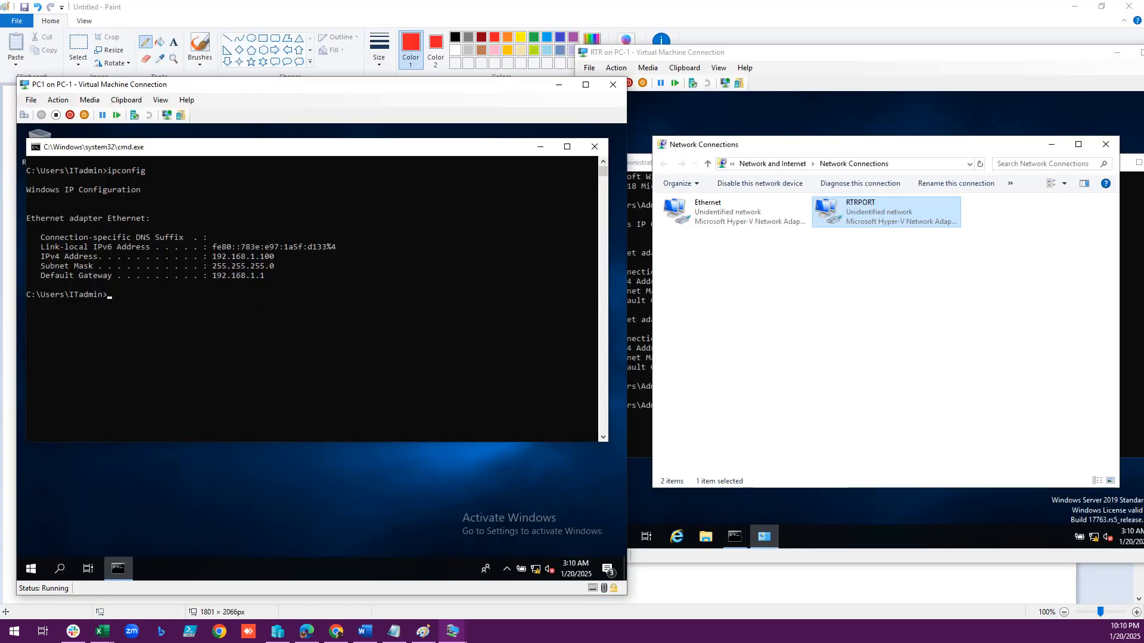
pyautogui.moveTo(108, 171); pyautogui.dragTo(146, 170)
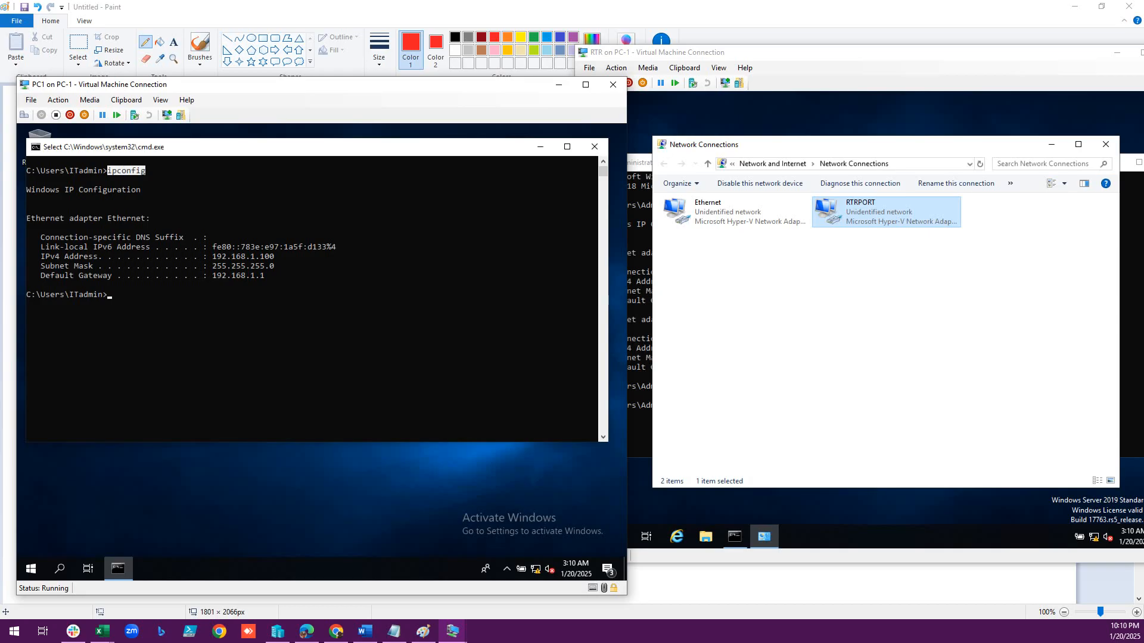
pyautogui.moveTo(212, 256); pyautogui.dragTo(274, 256)
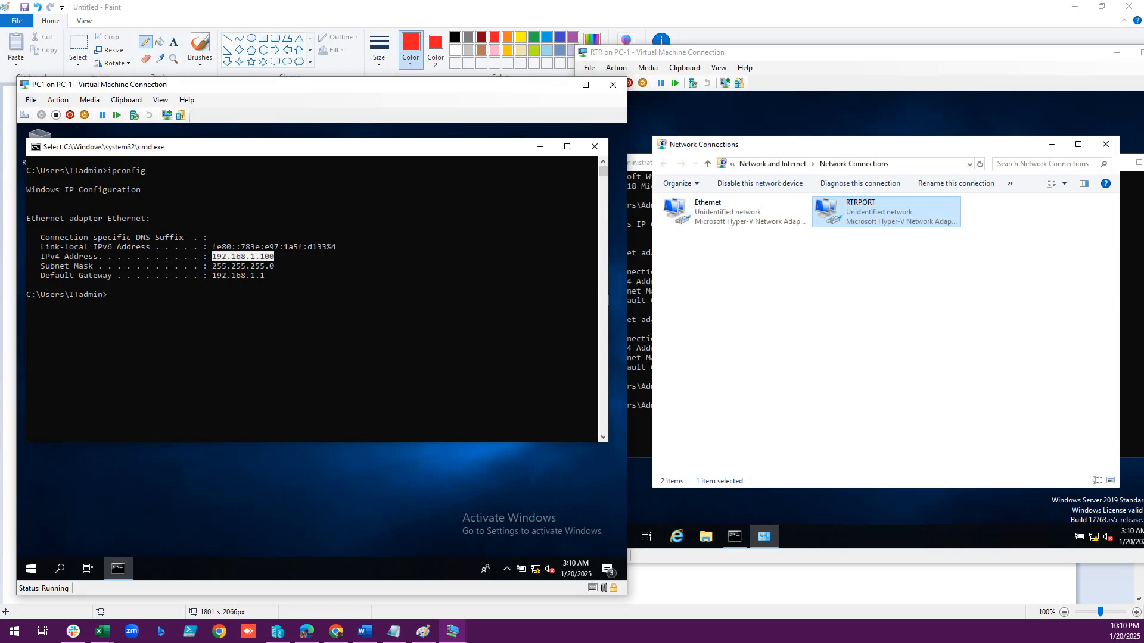
pyautogui.doubleClick(243, 266)
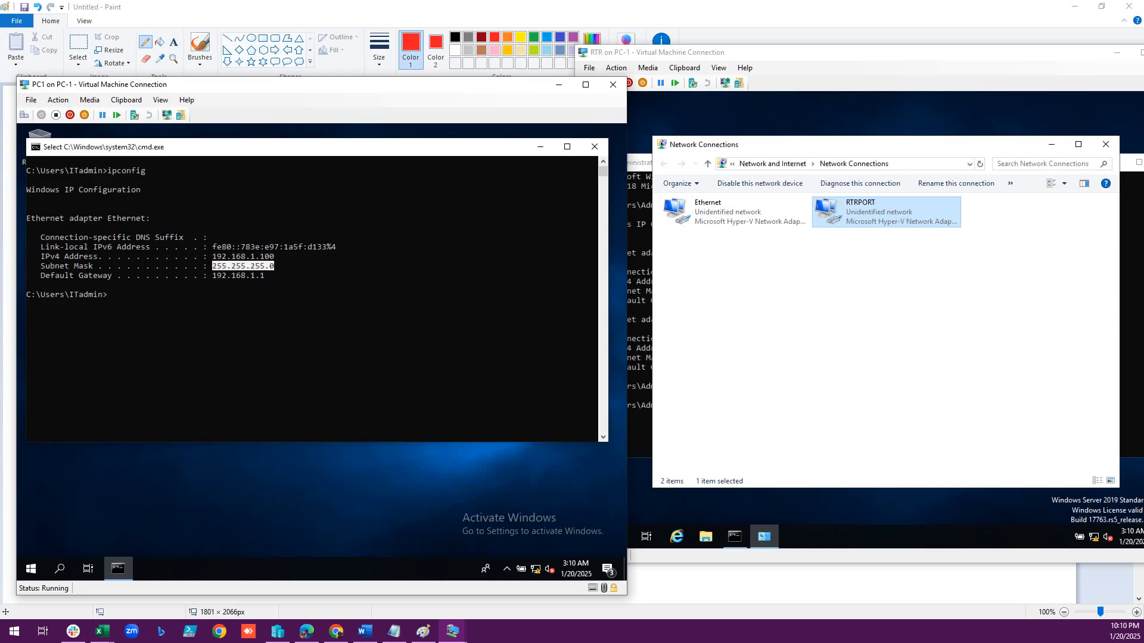
pyautogui.moveTo(212, 276); pyautogui.dragTo(269, 275)
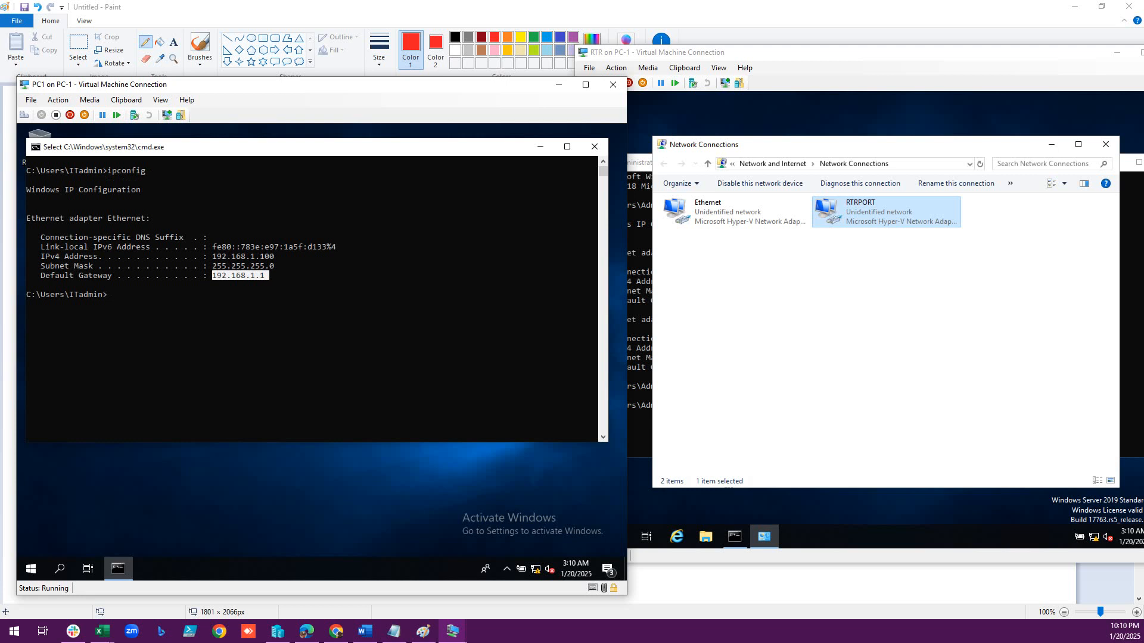
# Step: Open PC1's Network Connections with ncpa.cpl and review the Ethernet adapter's TCP/IPv4 properties without changing them
pyautogui.click(123, 295)
pyautogui.write('ncpa.cpl')
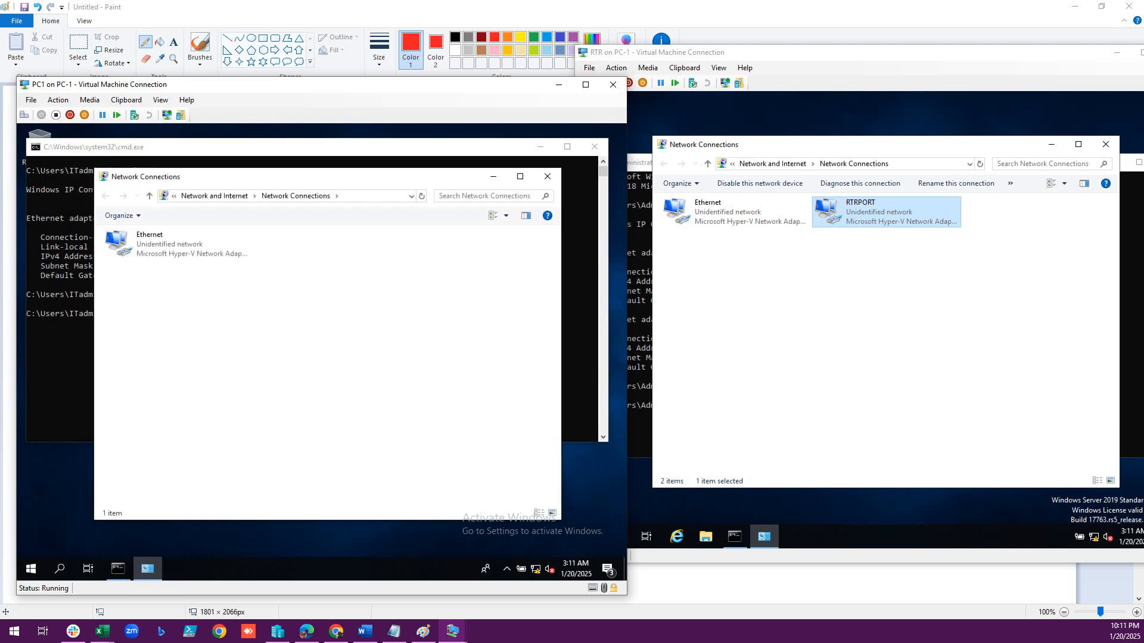
pyautogui.doubleClick(172, 244)
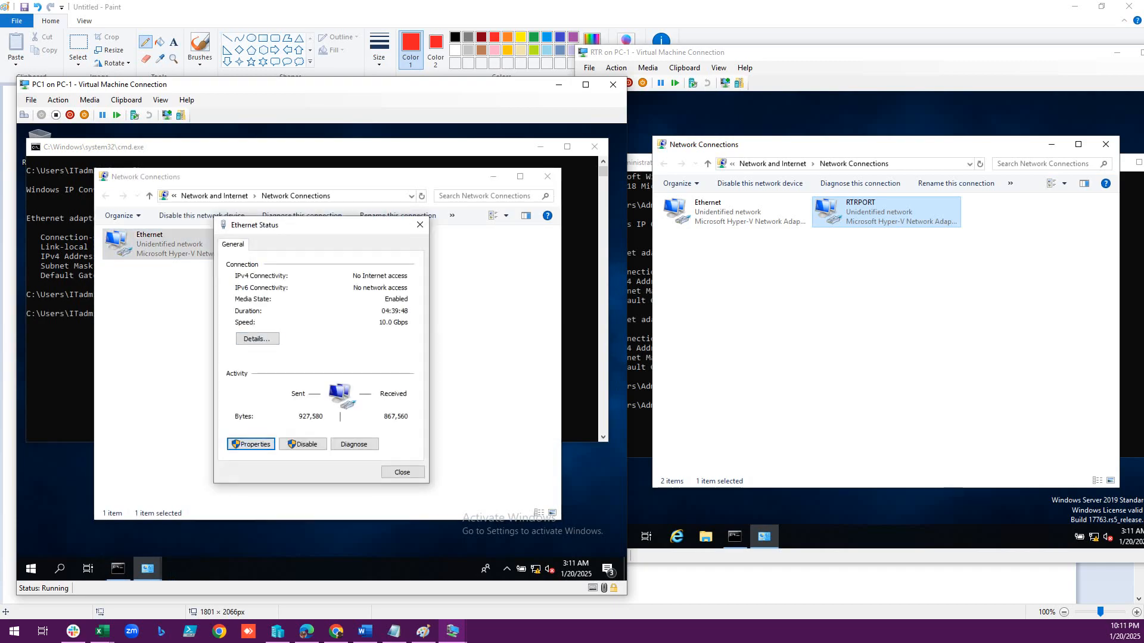
pyautogui.click(251, 444)
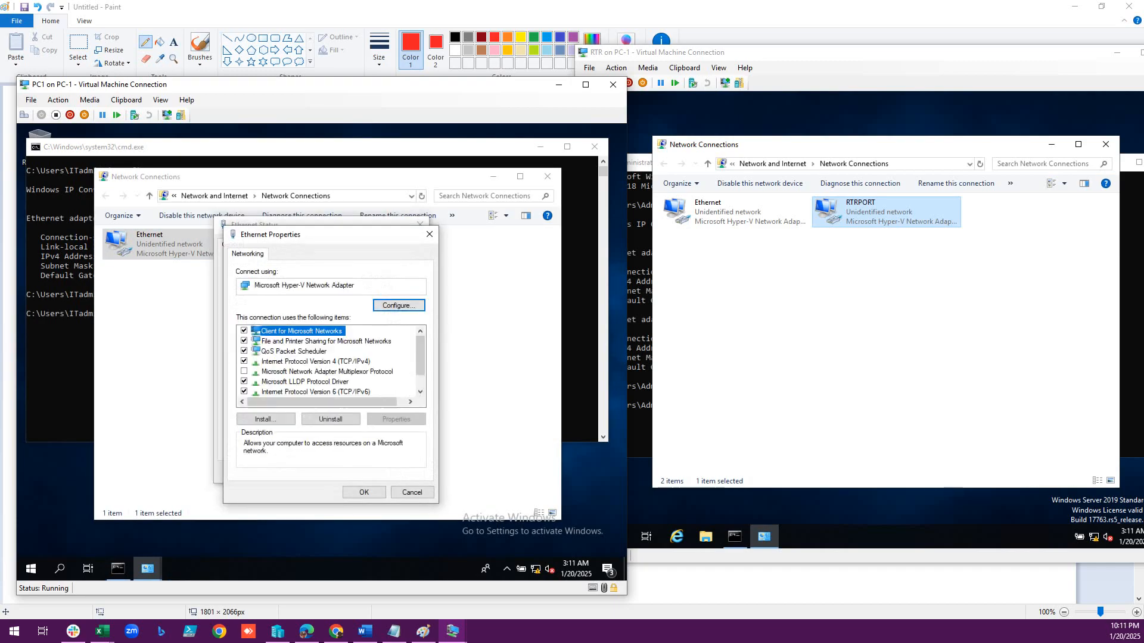
pyautogui.doubleClick(316, 361)
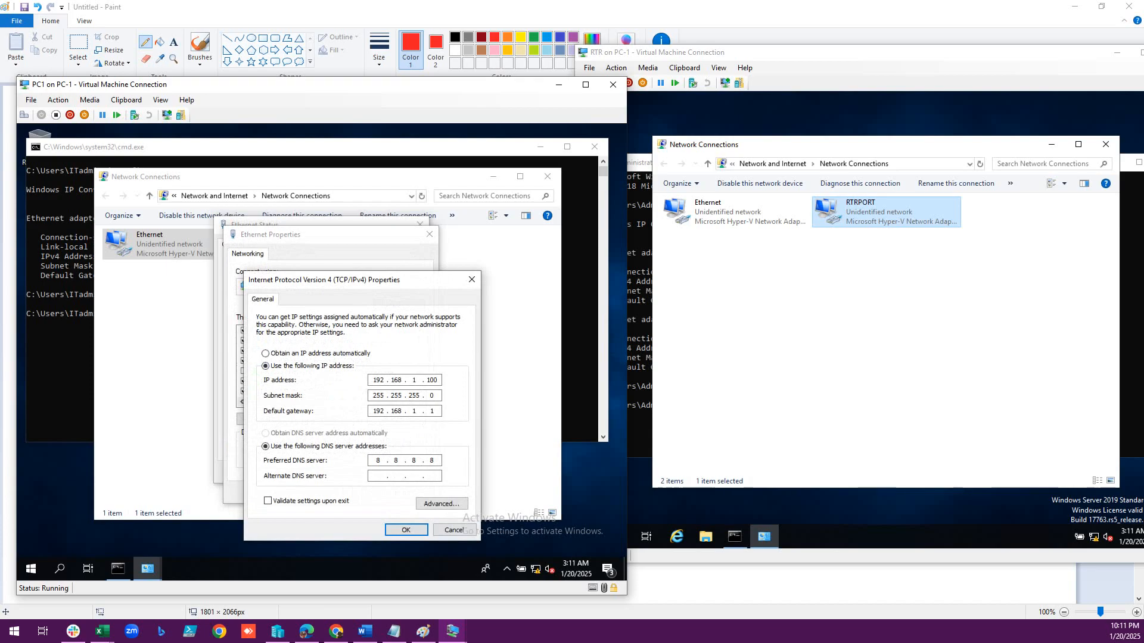
pyautogui.click(405, 530)
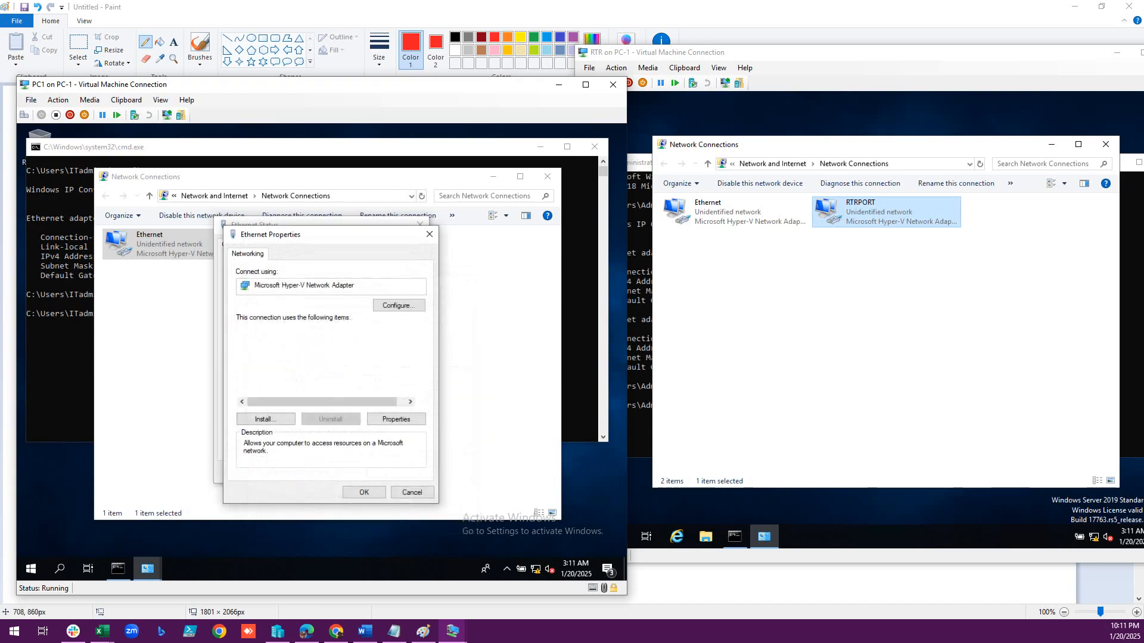
pyautogui.click(360, 492)
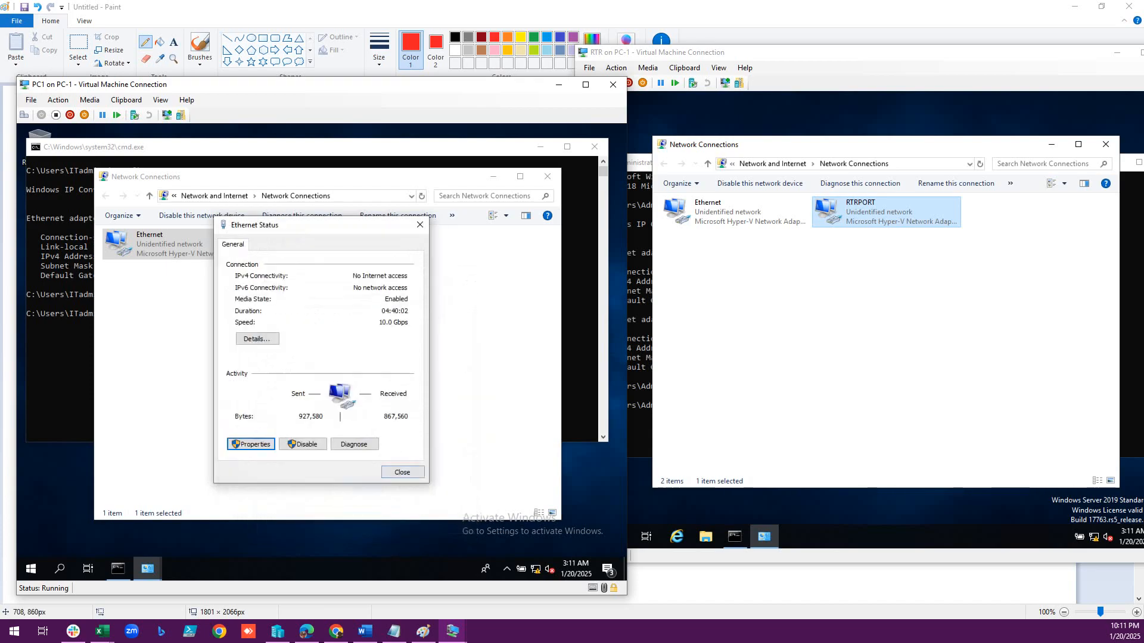
pyautogui.click(402, 472)
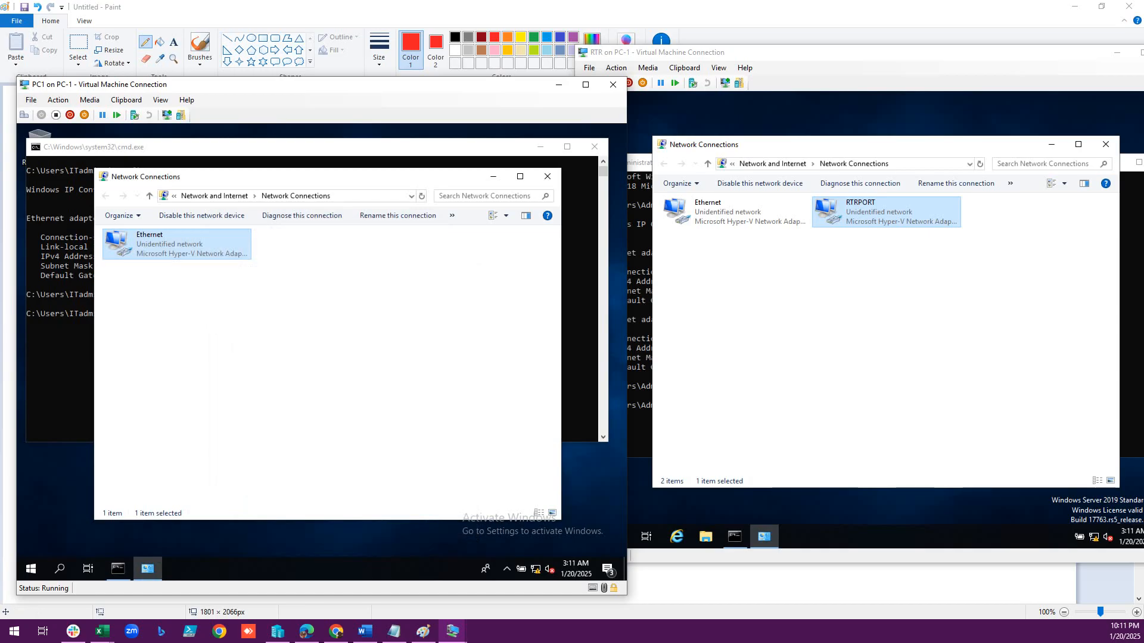
# Step: Compare the default gateway in PC2's ipconfig output with the IPv4 address of the RTR server's Ethernet adapter
pyautogui.moveTo(453, 631)
pyautogui.click(544, 575)
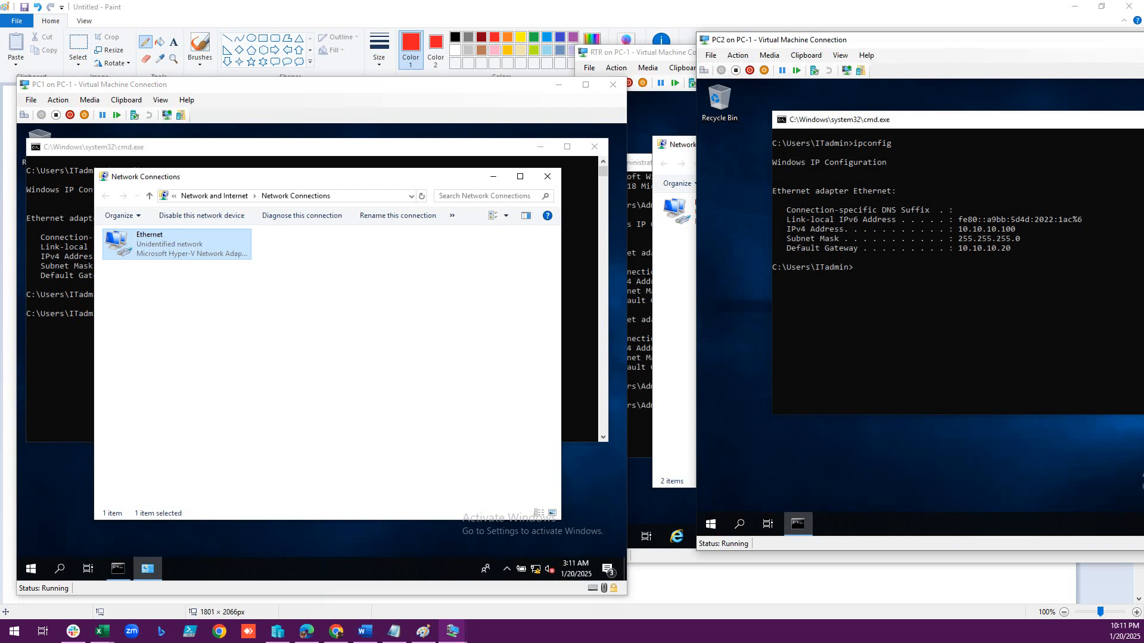
pyautogui.click(874, 304)
pyautogui.moveTo(958, 228); pyautogui.dragTo(1011, 248)
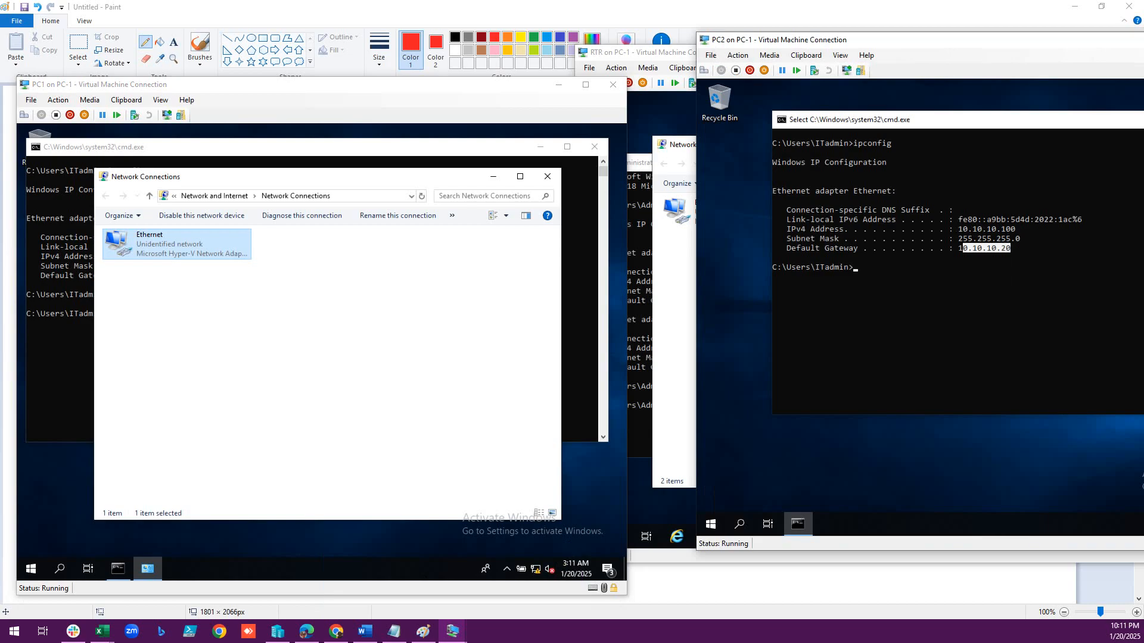
pyautogui.click(177, 245)
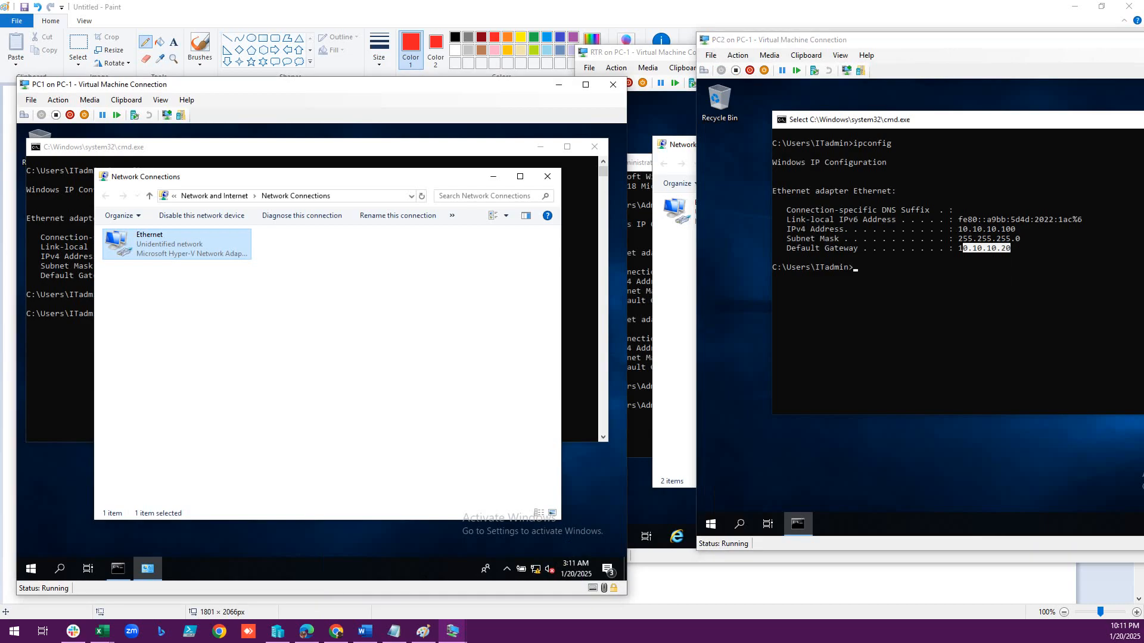
pyautogui.click(640, 310)
pyautogui.moveTo(784, 348); pyautogui.dragTo(840, 348)
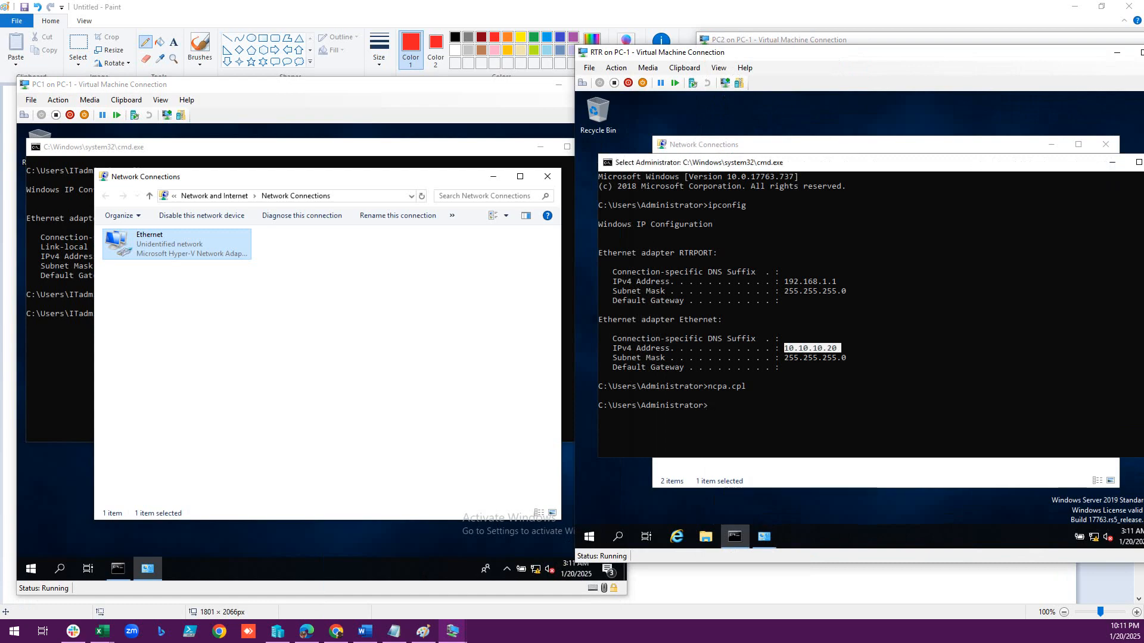
# Step: Compare the default gateway in PC1's ipconfig output with the IPv4 address of the RTR server's RTRPORT adapter
pyautogui.doubleClick(175, 244)
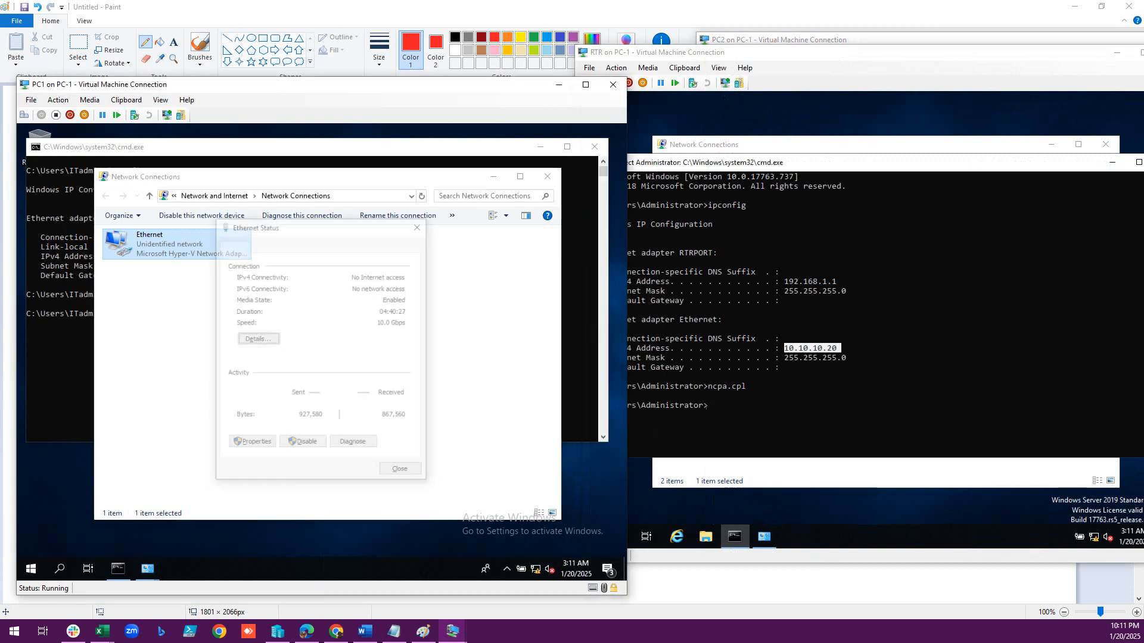
pyautogui.click(60, 358)
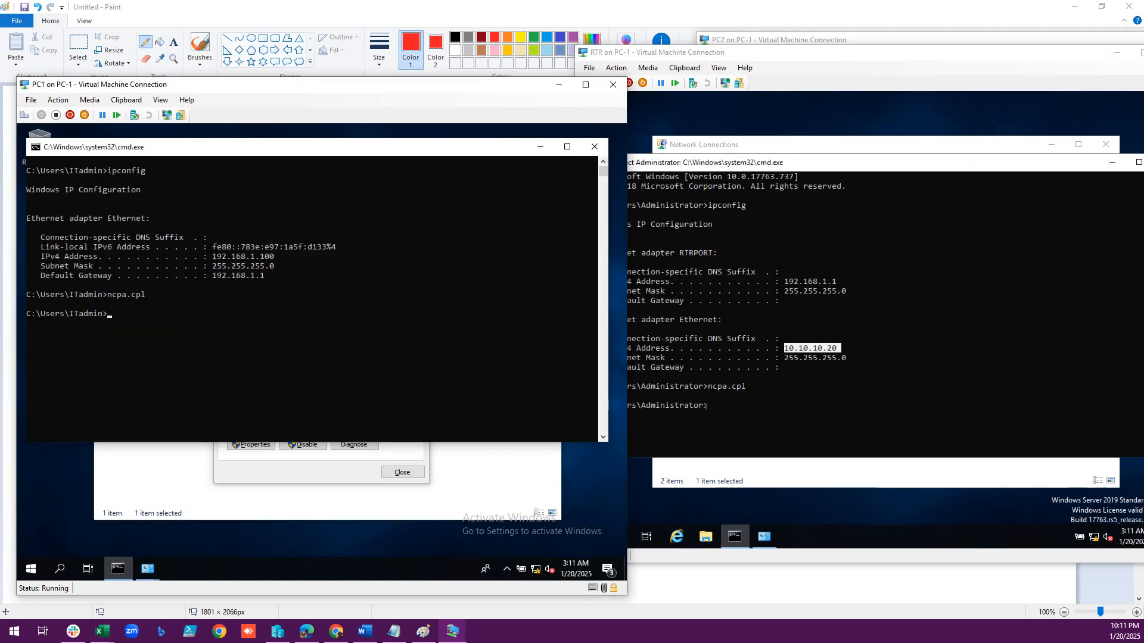
pyautogui.moveTo(212, 275); pyautogui.dragTo(269, 276)
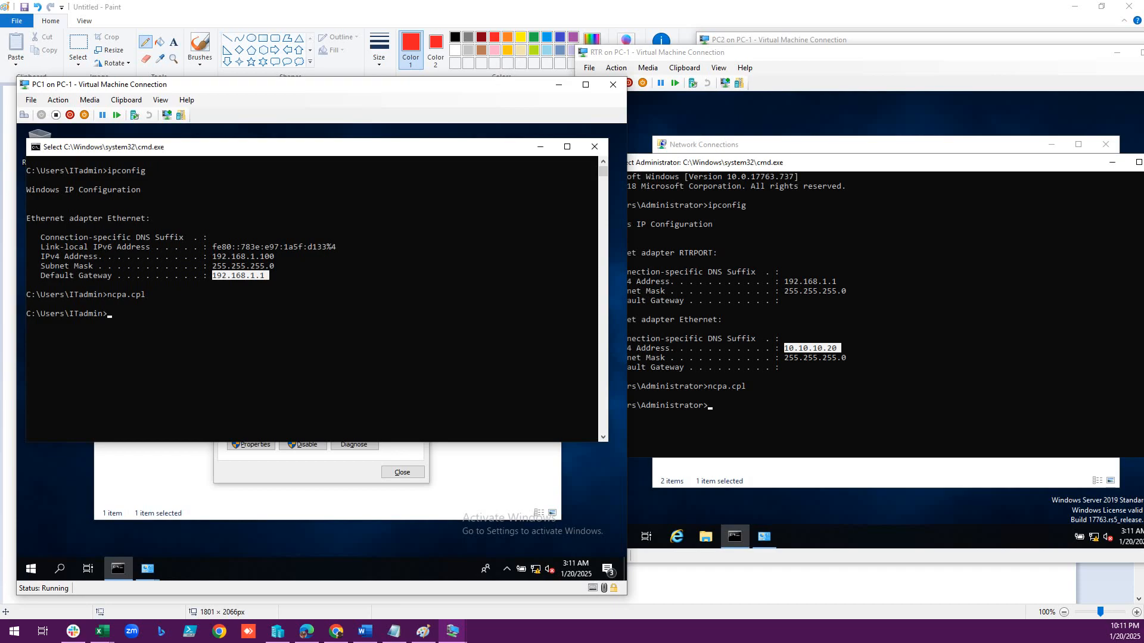
pyautogui.click(785, 282)
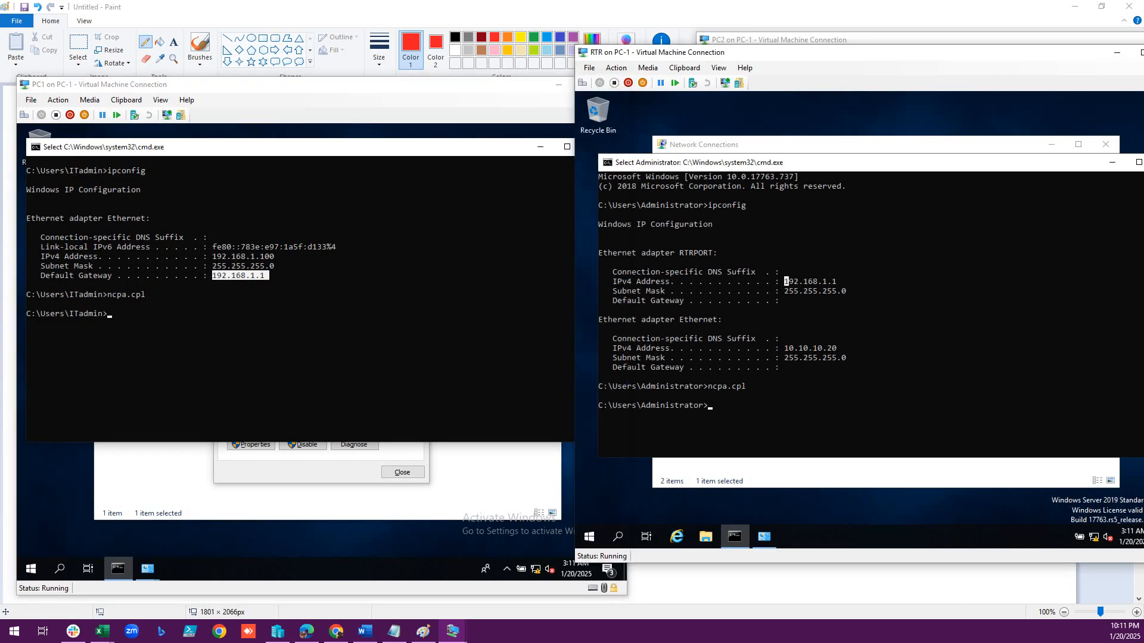
pyautogui.moveTo(835, 282); pyautogui.dragTo(784, 282)
# Step: Switch to Hyper-V Manager and examine the virtual switch connections and IP addresses of PC1, PC2 and RTR
pyautogui.click(277, 631)
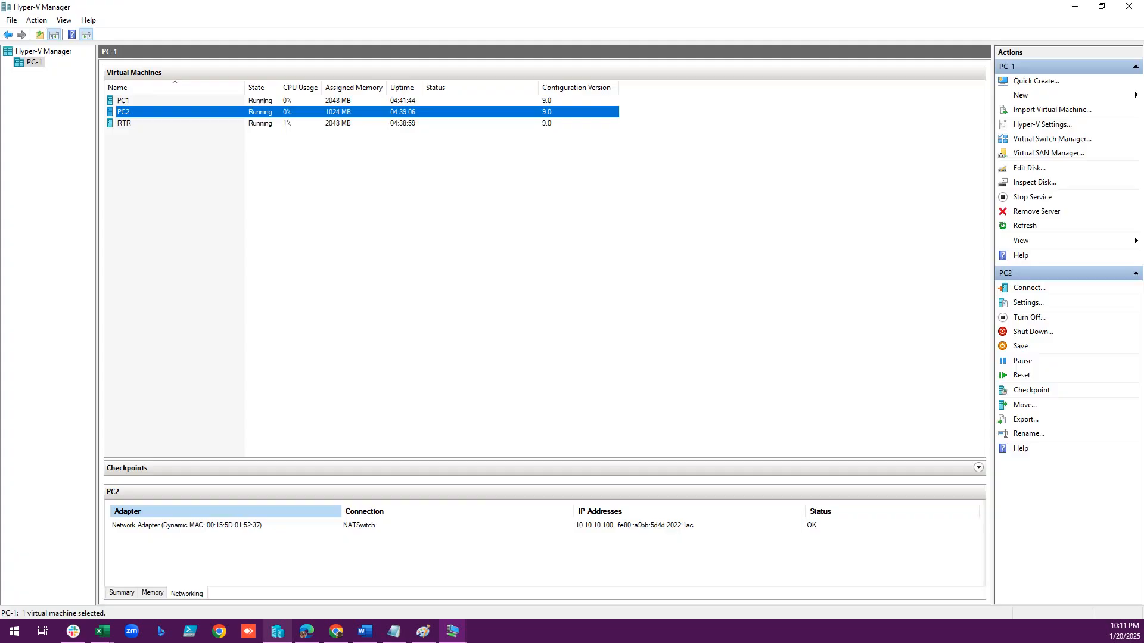
pyautogui.click(123, 101)
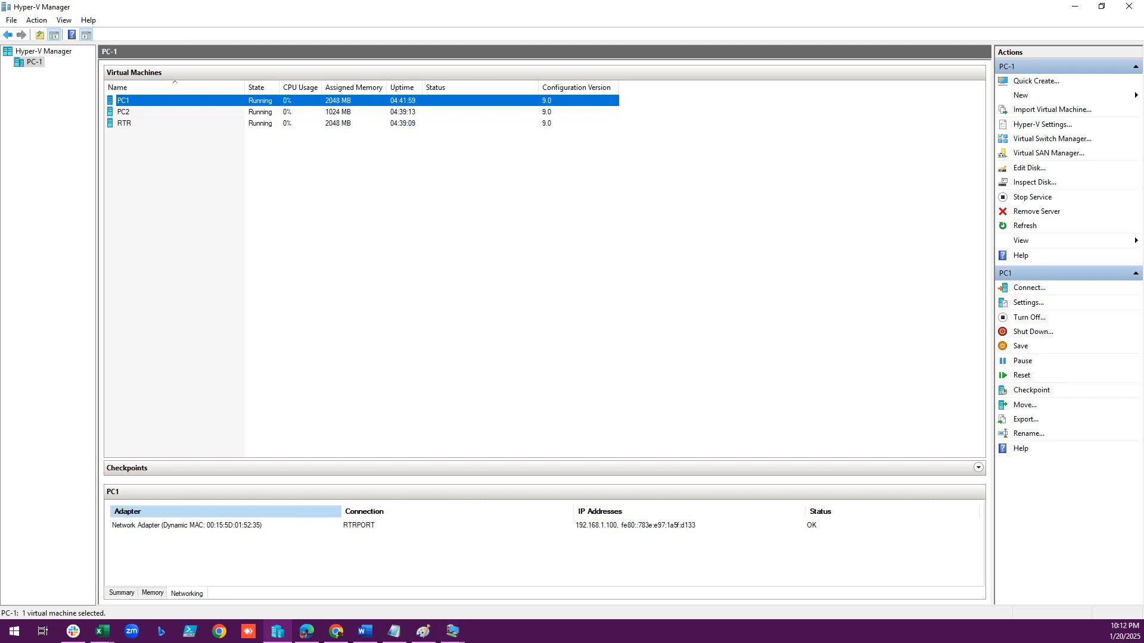
pyautogui.click(123, 112)
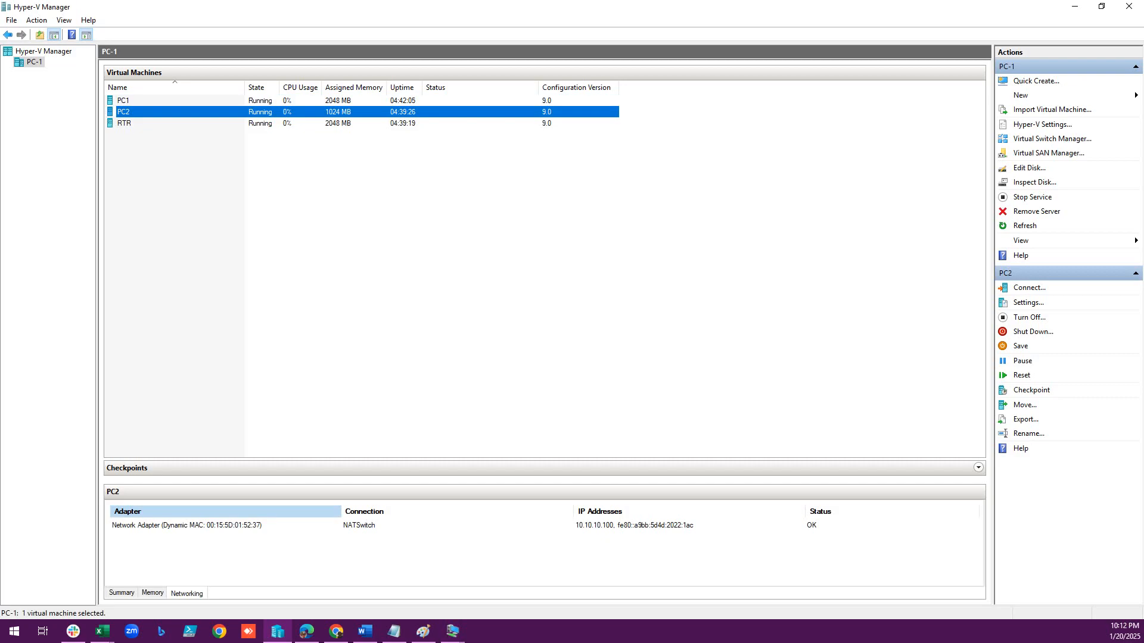
pyautogui.click(124, 100)
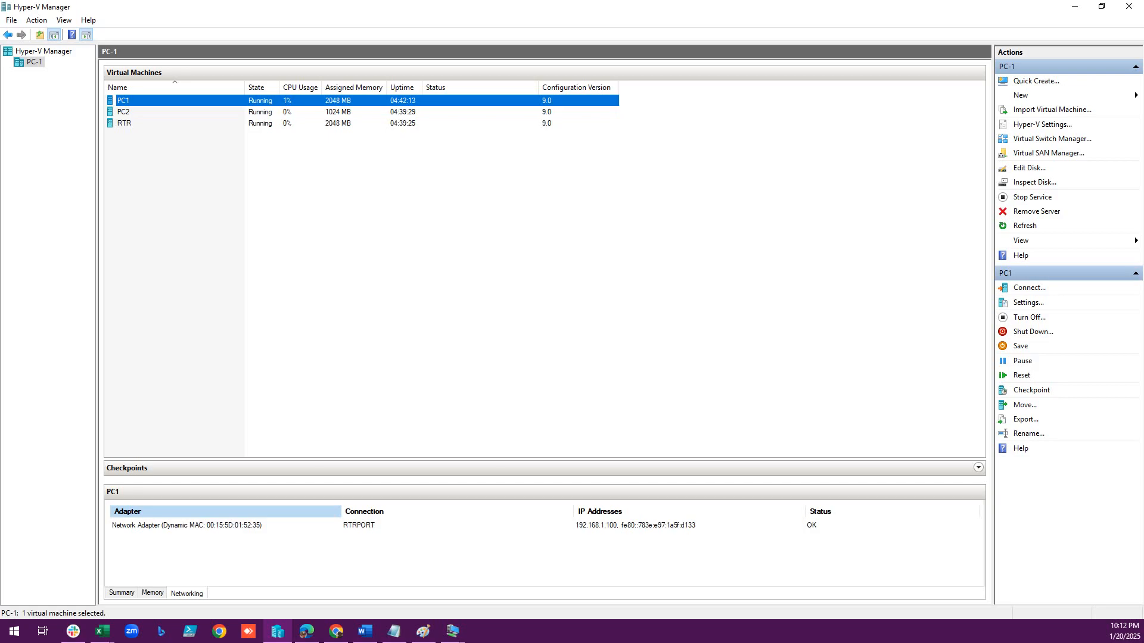
pyautogui.click(124, 124)
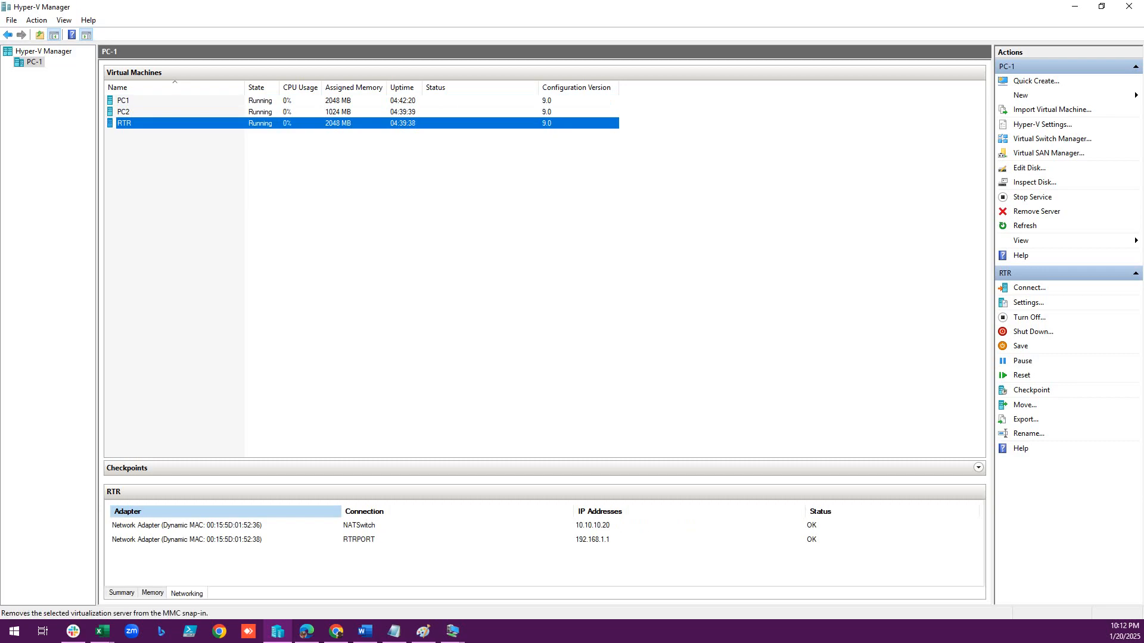
# Step: Examine the names and connection types of the NATSwitch and RTRPORT switches in Virtual Switch Manager
pyautogui.click(1052, 138)
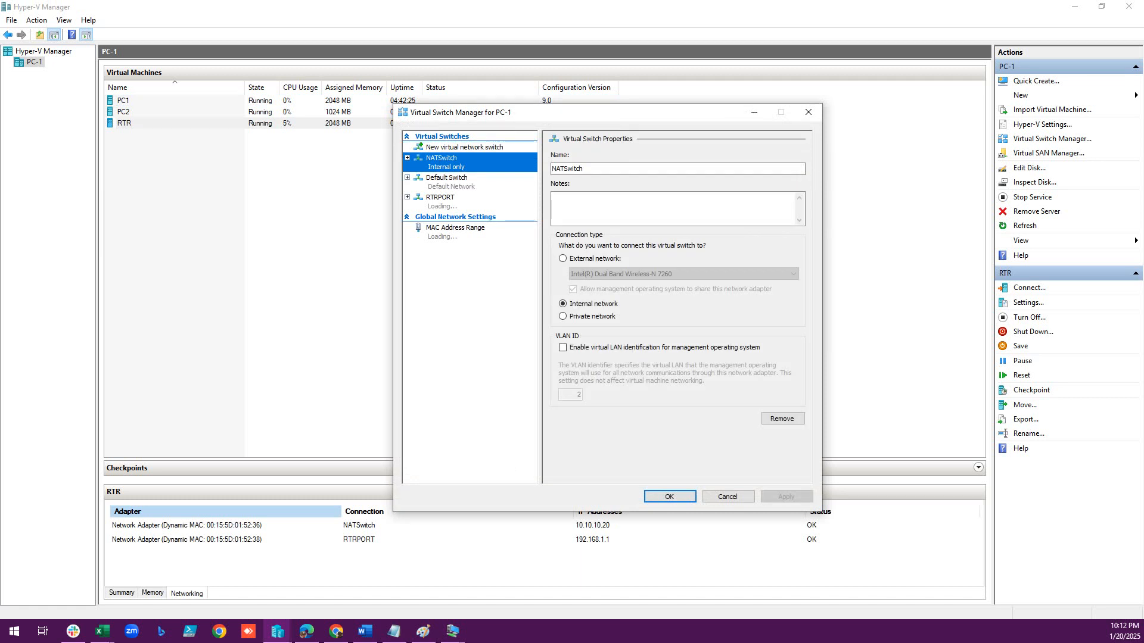
pyautogui.click(440, 197)
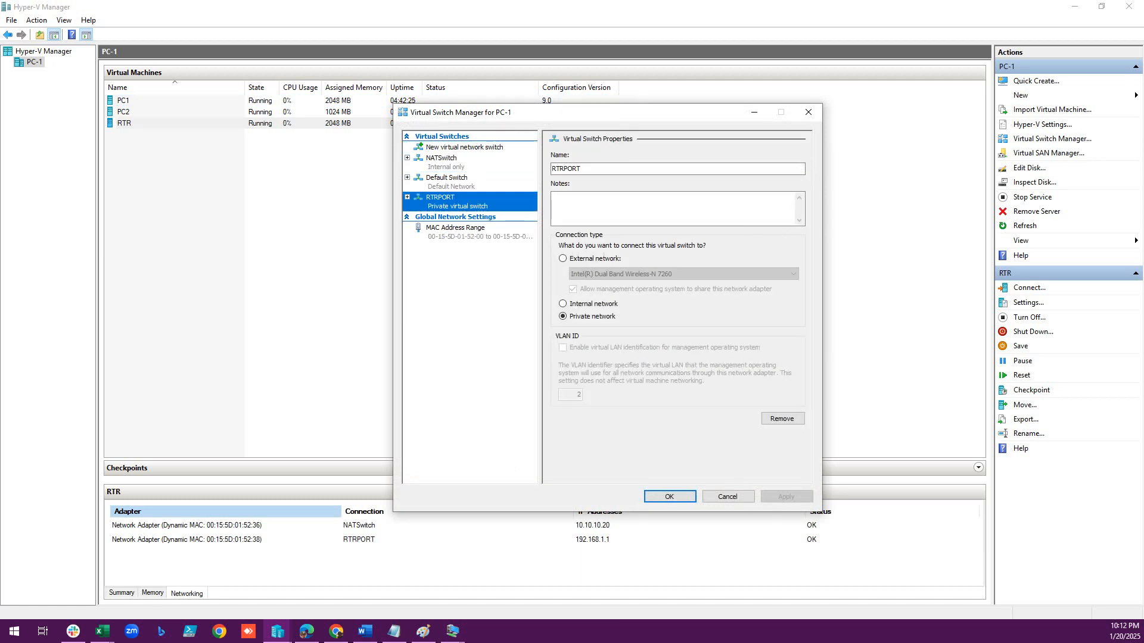
pyautogui.moveTo(583, 169); pyautogui.dragTo(552, 169)
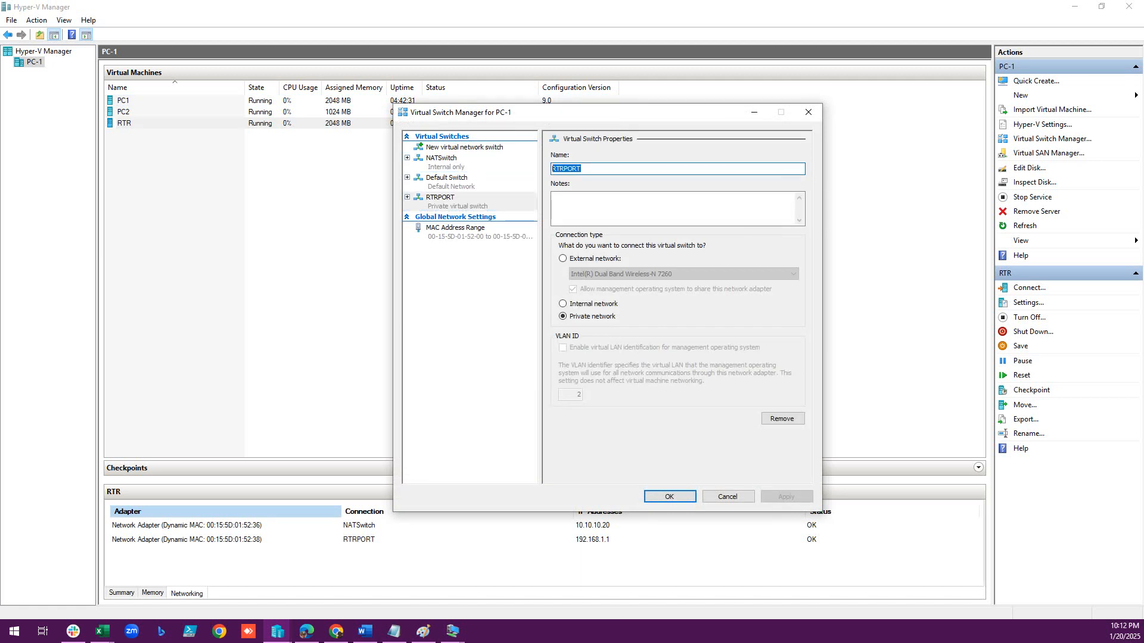
pyautogui.click(585, 169)
pyautogui.moveTo(585, 169); pyautogui.dragTo(551, 169)
pyautogui.click(441, 159)
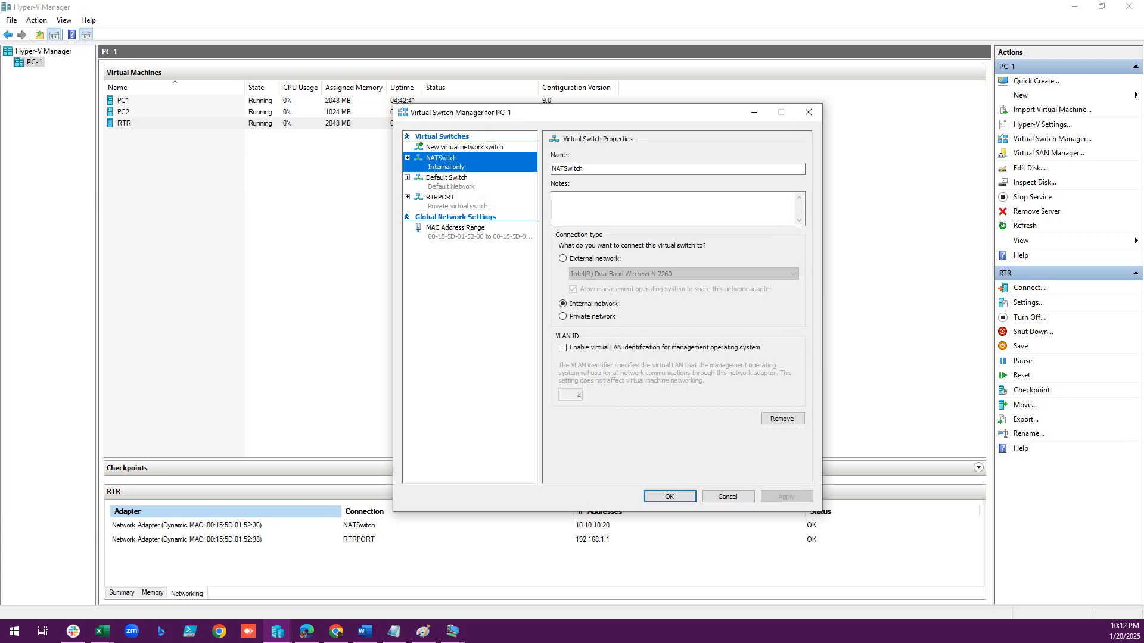
pyautogui.click(585, 169)
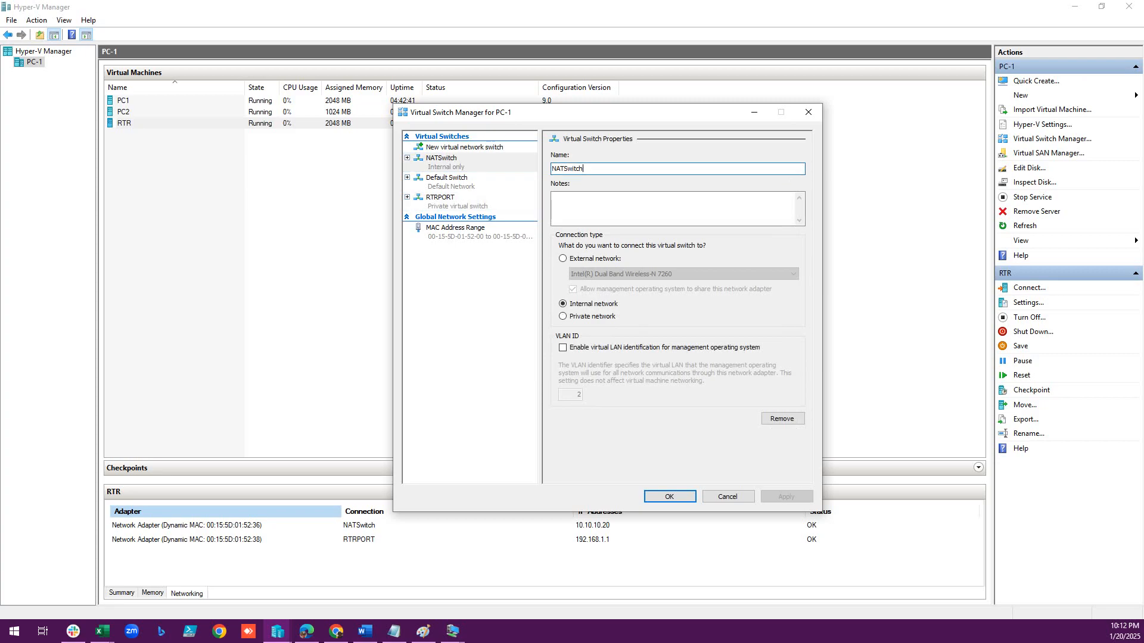
pyautogui.moveTo(585, 169); pyautogui.dragTo(551, 169)
pyautogui.click(441, 197)
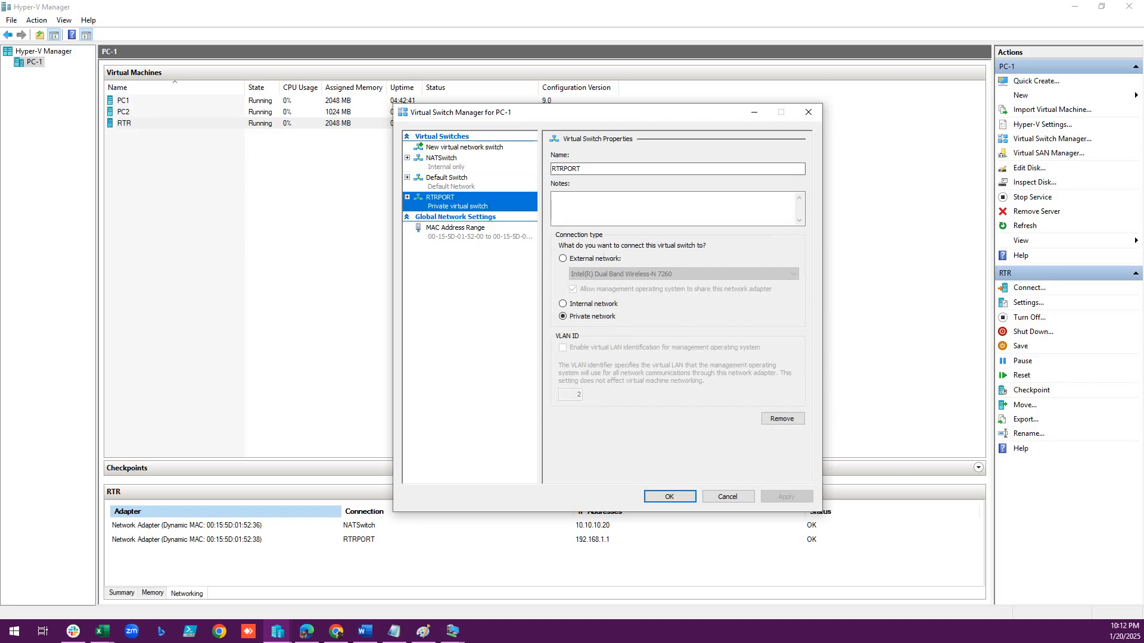
pyautogui.click(586, 169)
pyautogui.moveTo(581, 169); pyautogui.dragTo(551, 169)
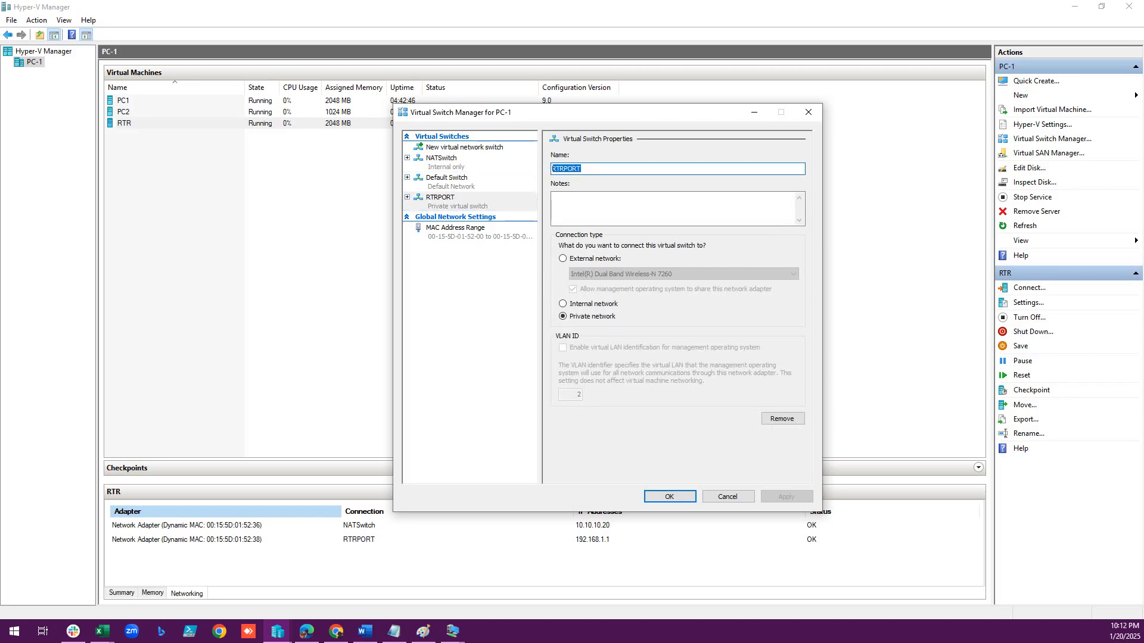
pyautogui.click(670, 497)
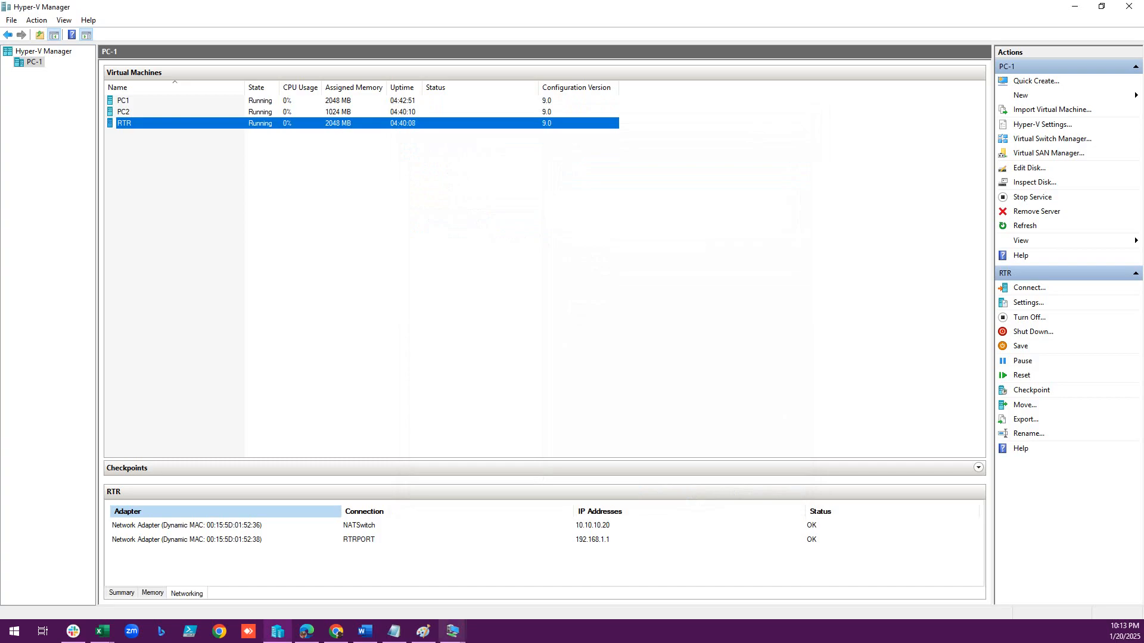
# Step: Switch to the RTR virtual machine in full-screen mode and close its command prompt and Network Connections windows
pyautogui.click(452, 632)
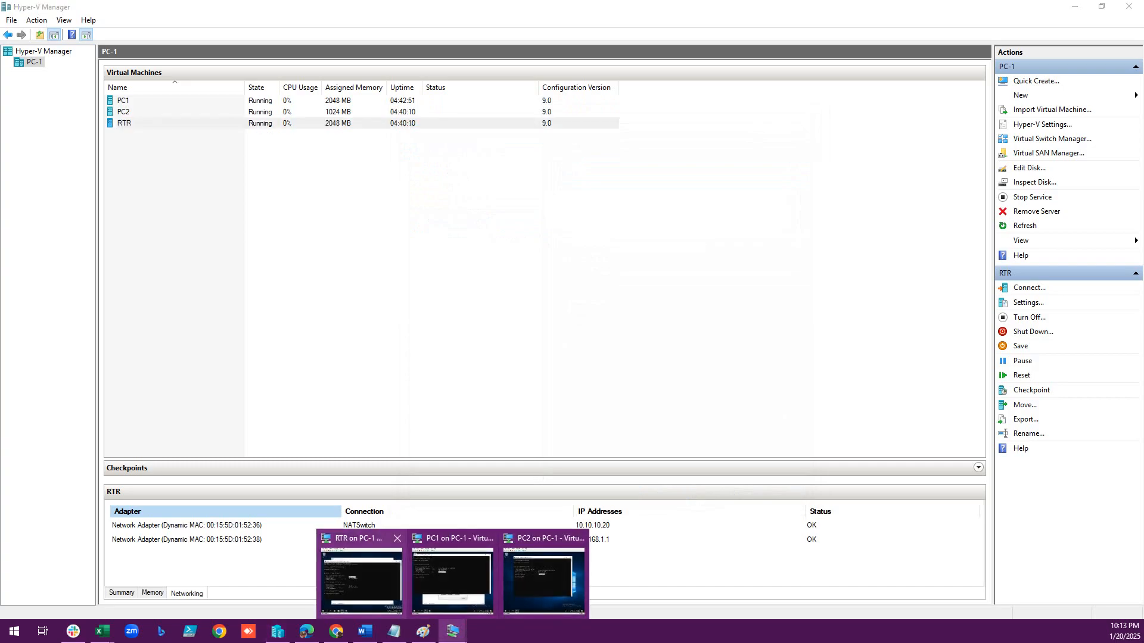
pyautogui.click(362, 581)
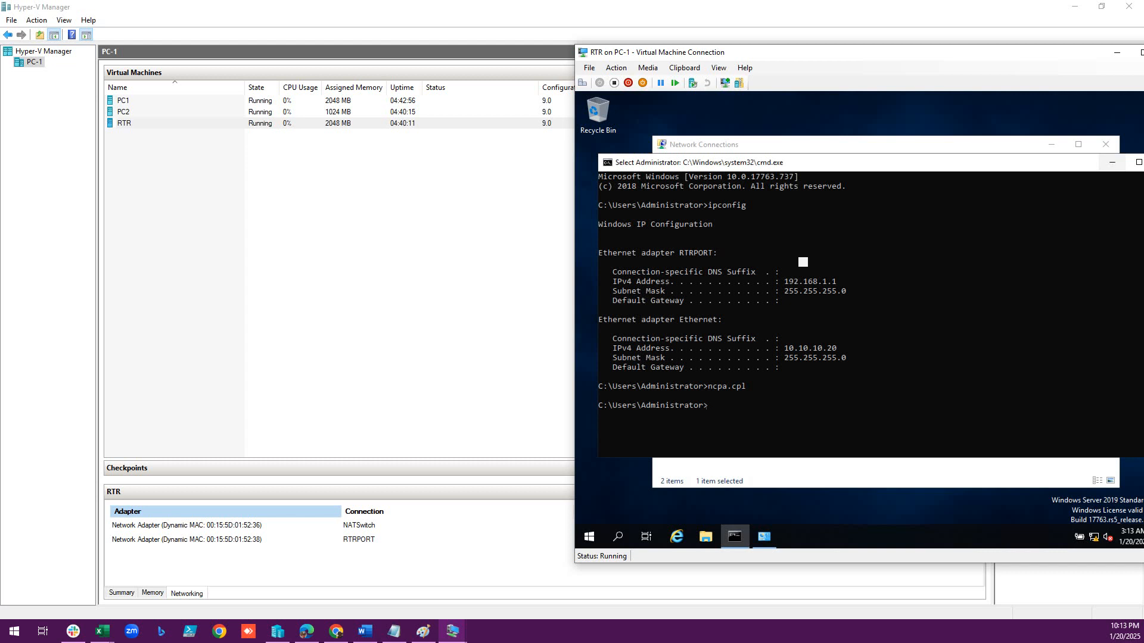
pyautogui.click(719, 68)
pyautogui.click(739, 80)
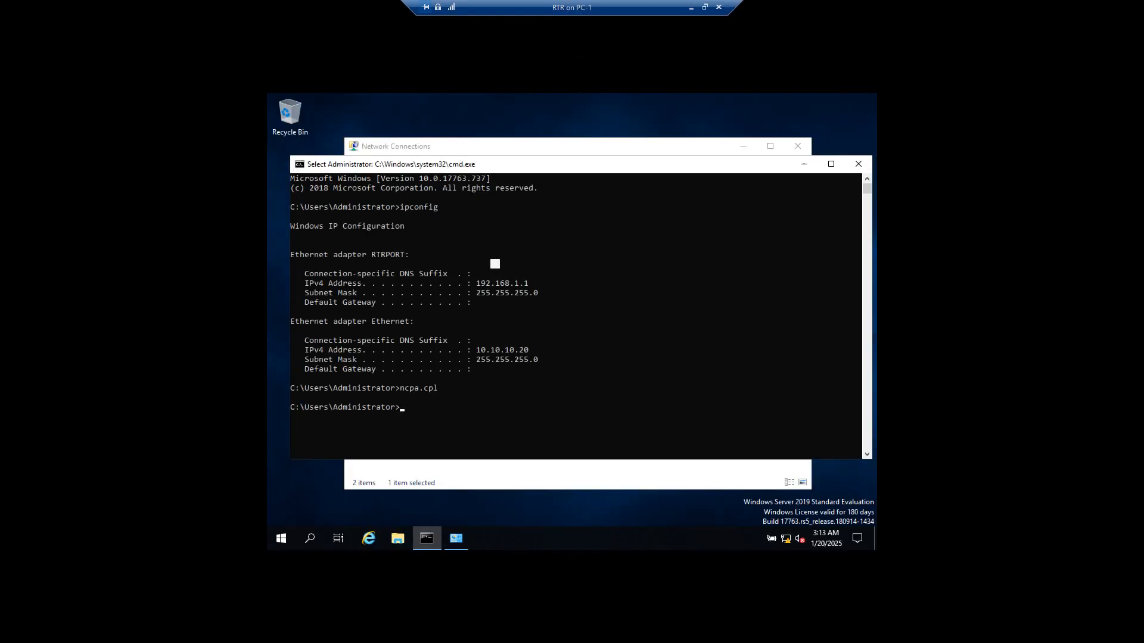
pyautogui.click(858, 164)
pyautogui.click(797, 146)
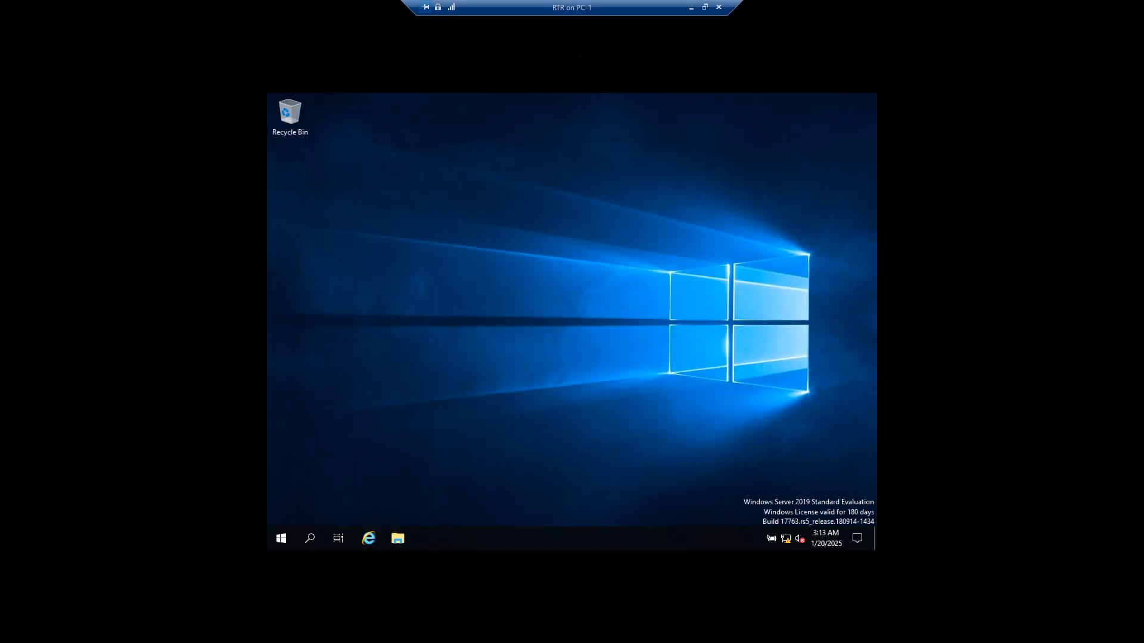
# Step: Check the installed Remote Access role services through Server Manager's Add Roles and Features Wizard, then cancel the wizard
pyautogui.click(281, 539)
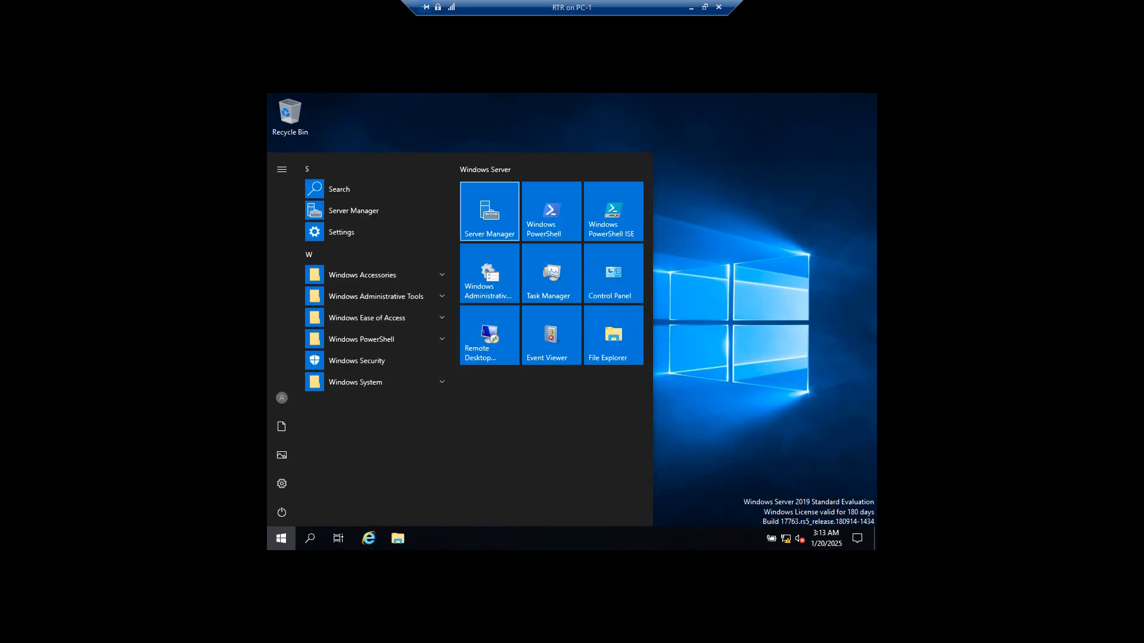
pyautogui.click(490, 212)
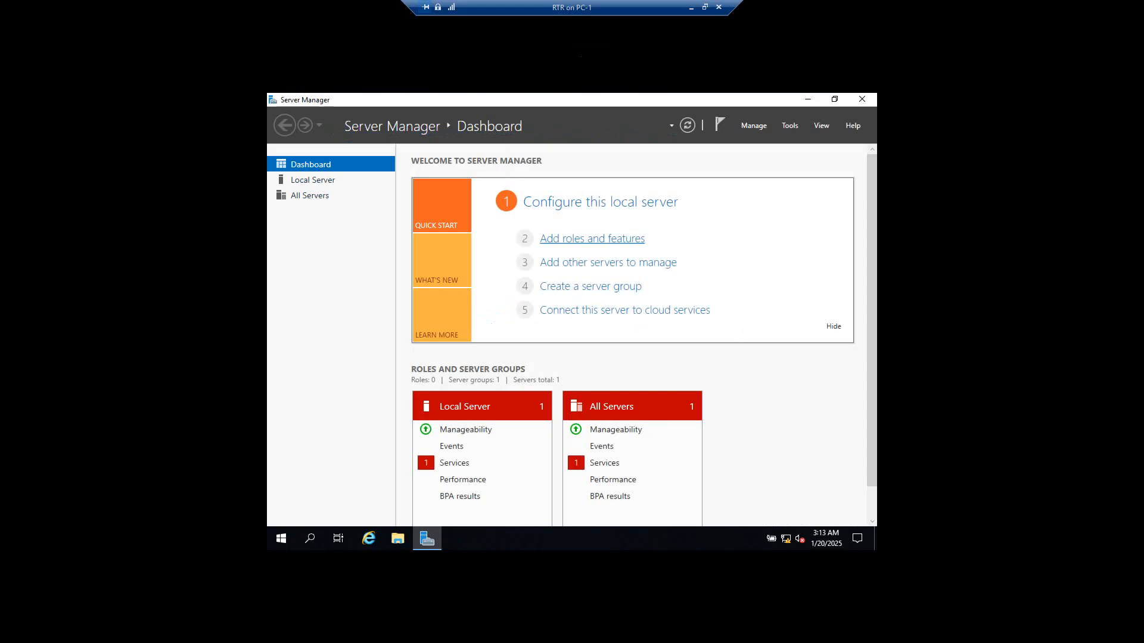
pyautogui.click(592, 239)
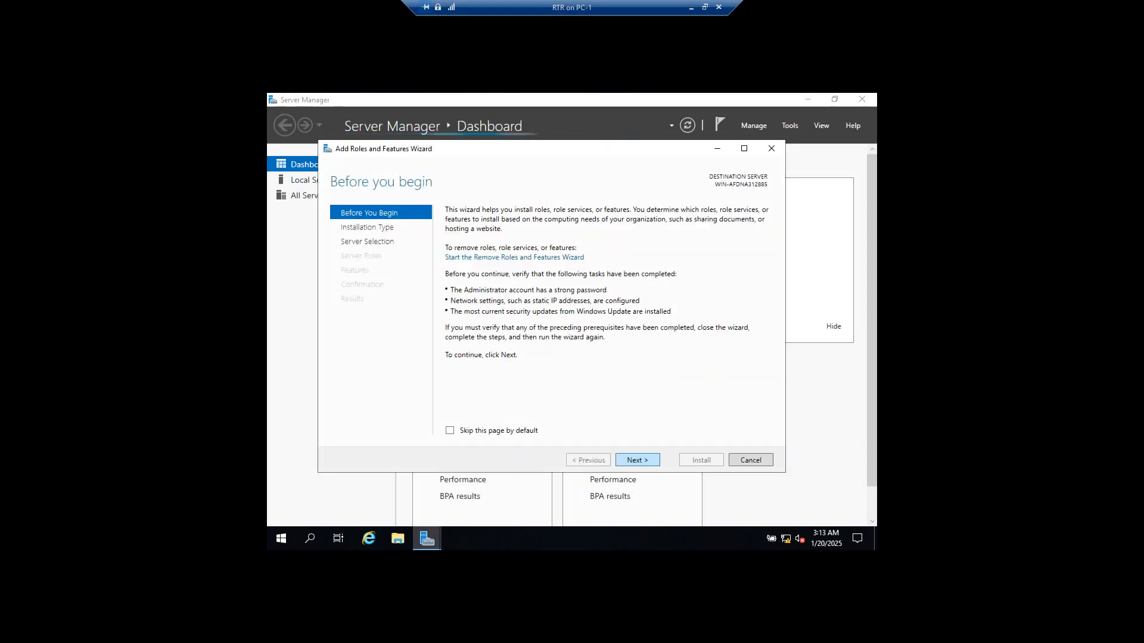
pyautogui.click(638, 460)
pyautogui.click(638, 459)
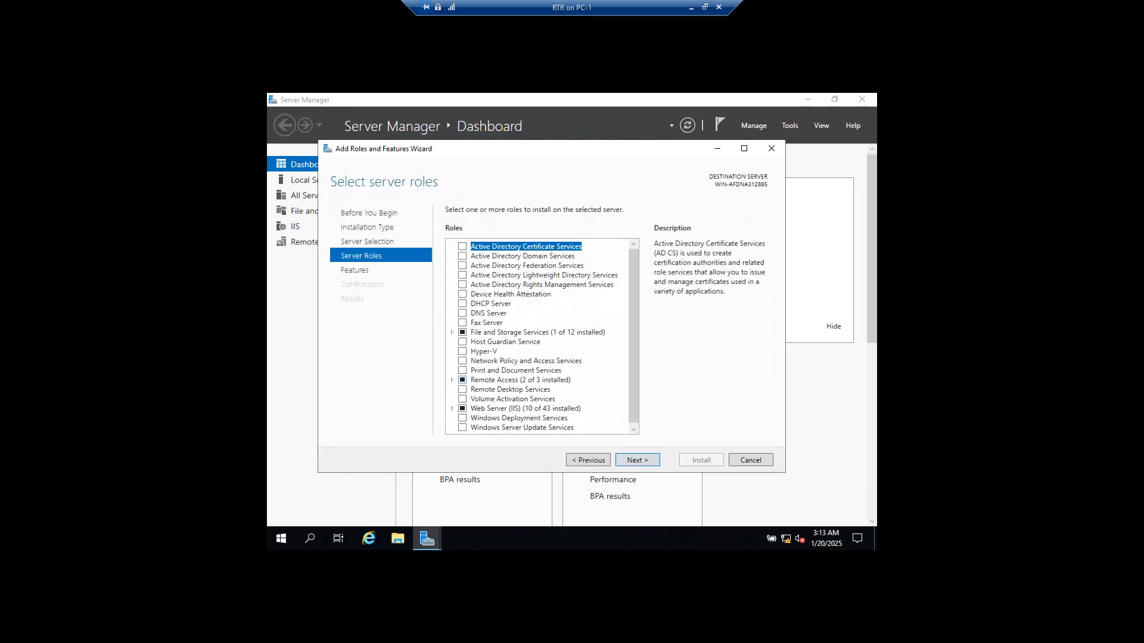
pyautogui.click(452, 380)
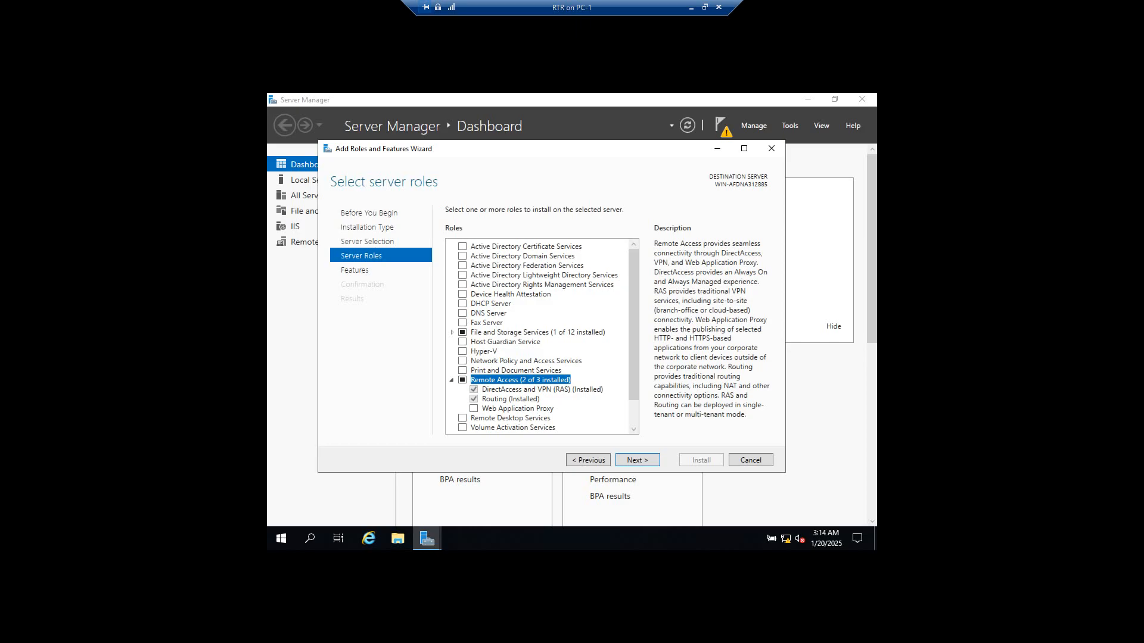
pyautogui.click(751, 460)
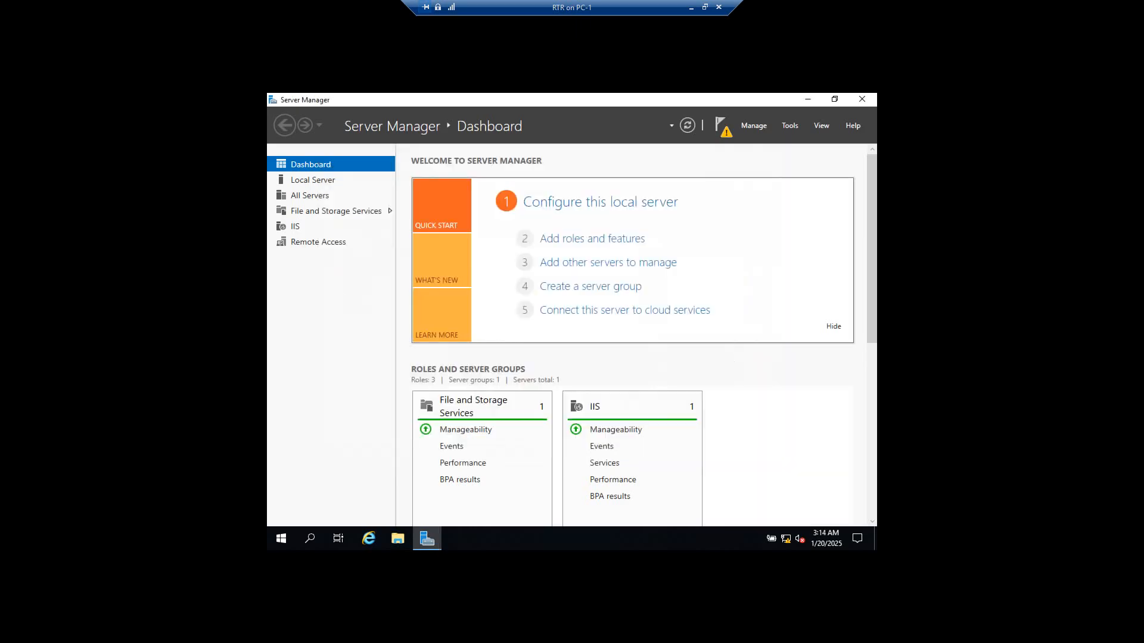
# Step: Open Routing and Remote Access and start the Configure and Enable Routing and Remote Access wizard for the local server
pyautogui.click(790, 125)
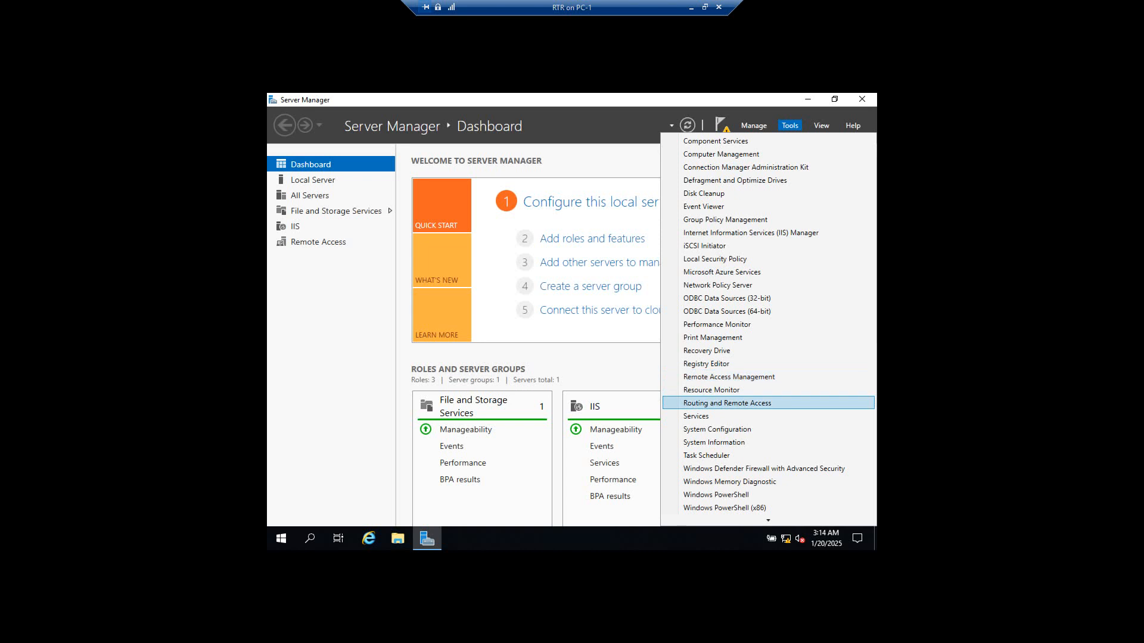
pyautogui.click(727, 404)
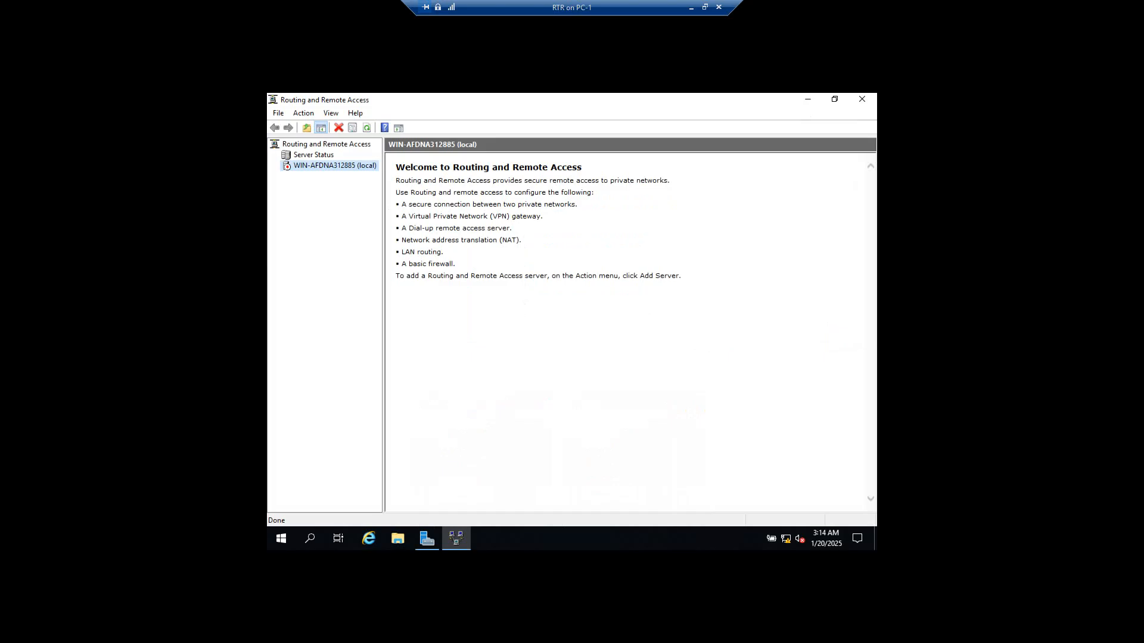
pyautogui.rightClick(313, 166)
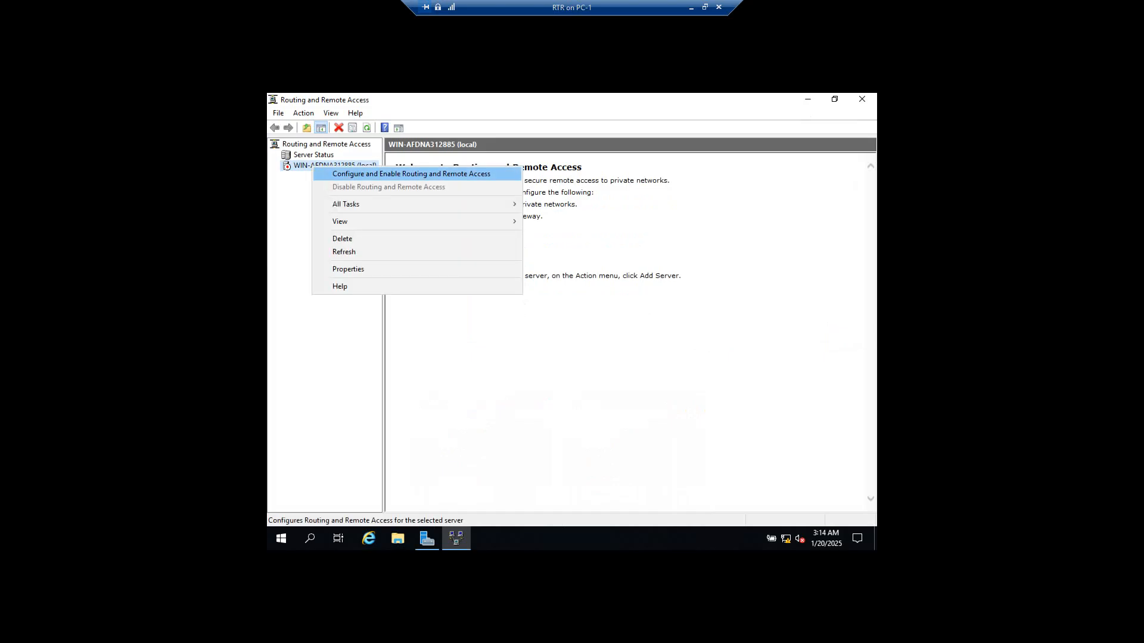
pyautogui.click(411, 173)
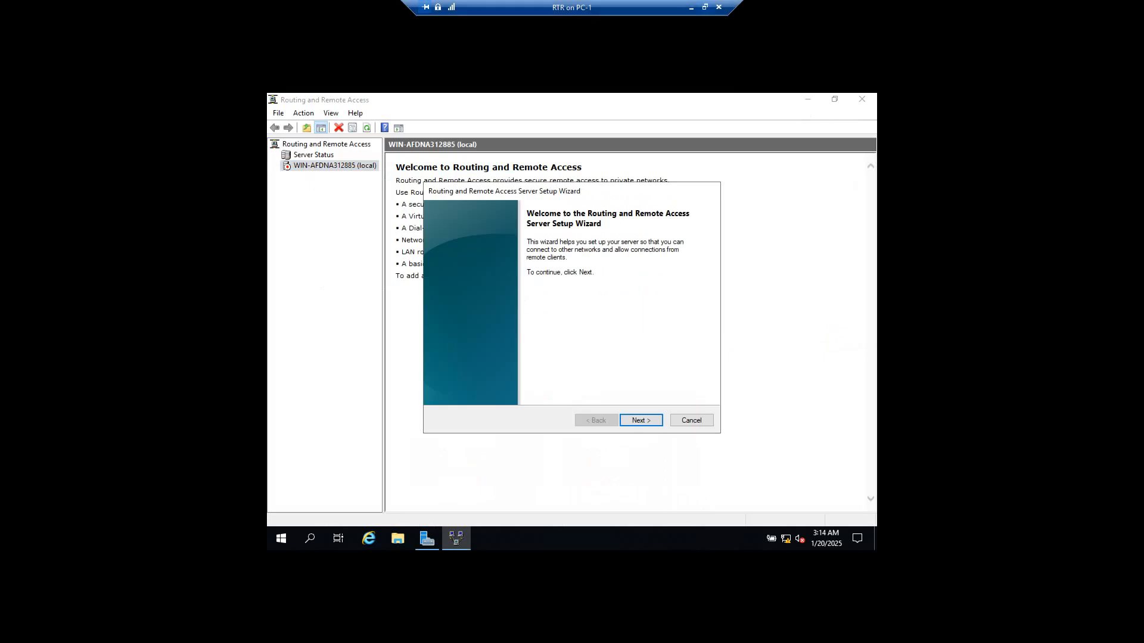
# Step: Leave RTR's full-screen view and bring the PC1 and PC2 virtual machine windows to the front
pyautogui.click(705, 7)
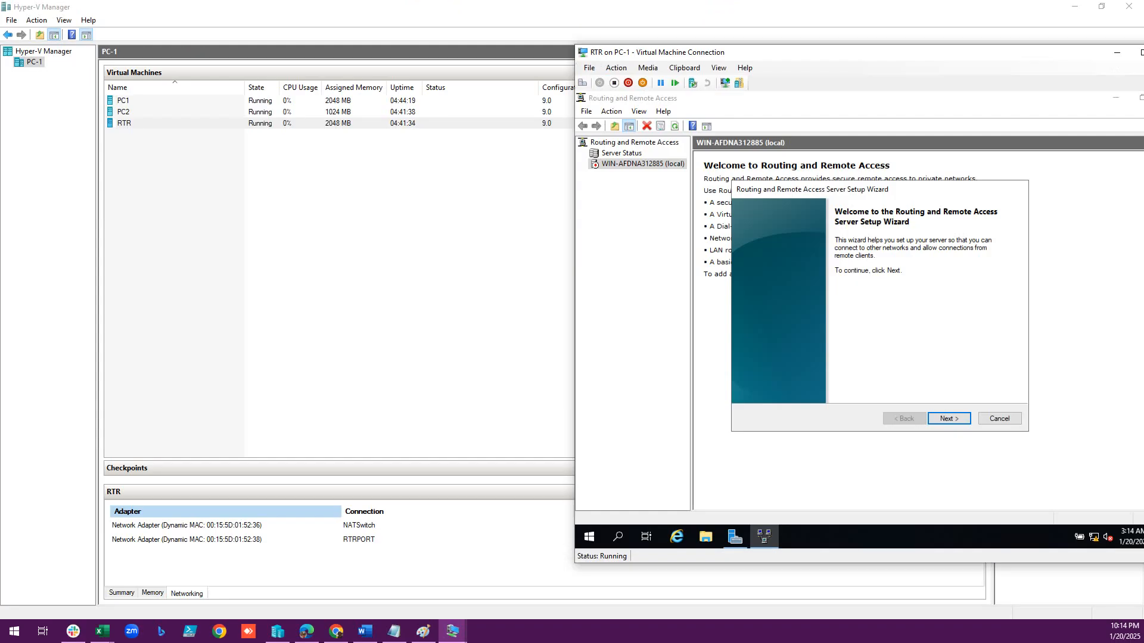
pyautogui.moveTo(452, 631)
pyautogui.click(358, 581)
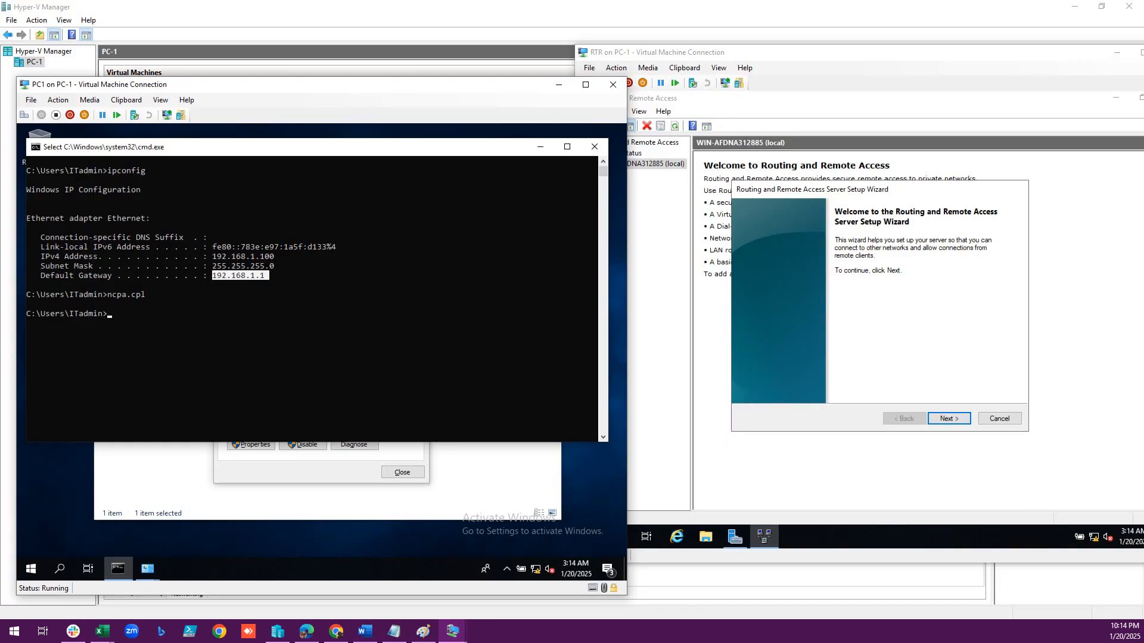
pyautogui.moveTo(452, 631)
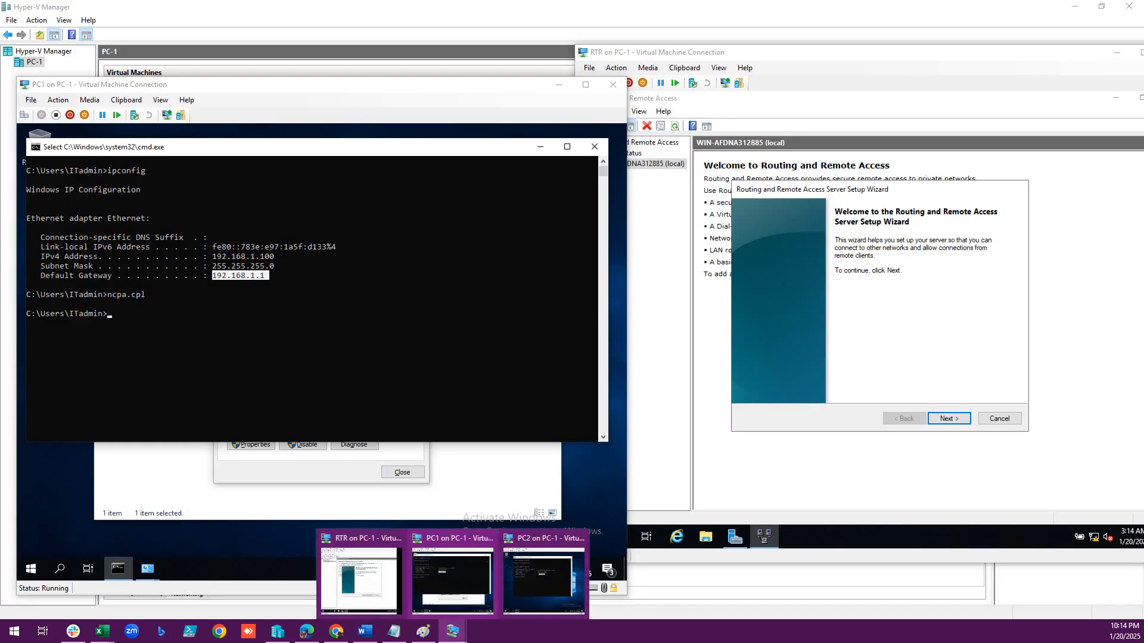
pyautogui.click(544, 581)
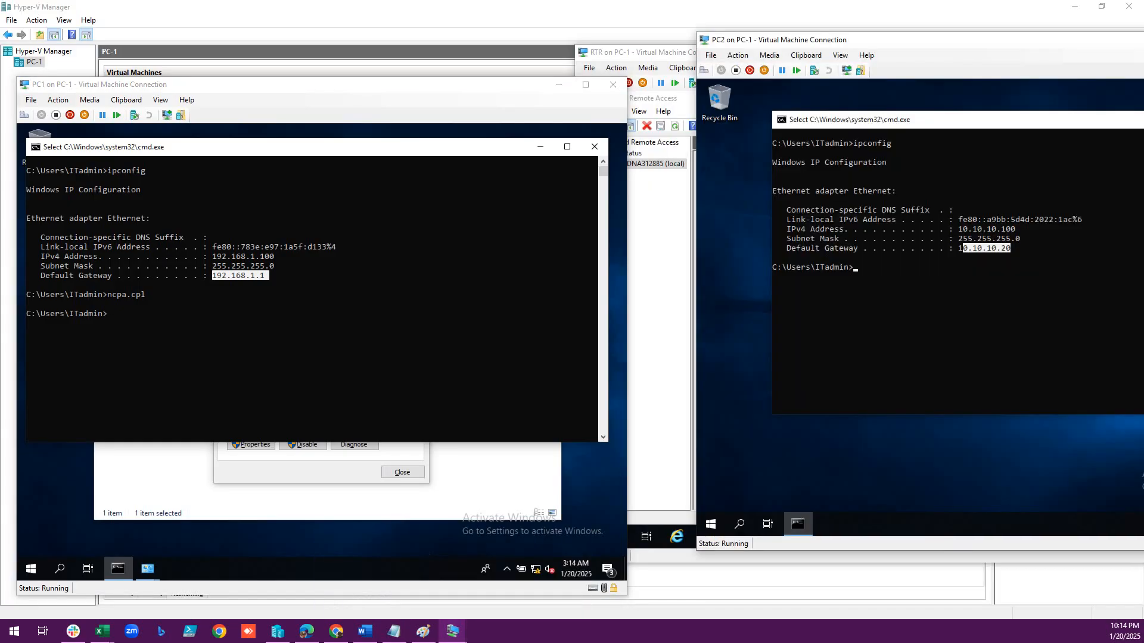
# Step: Ping the default gateway 10.10.10.20 from PC2's command prompt
pyautogui.click(918, 276)
pyautogui.write('ping')
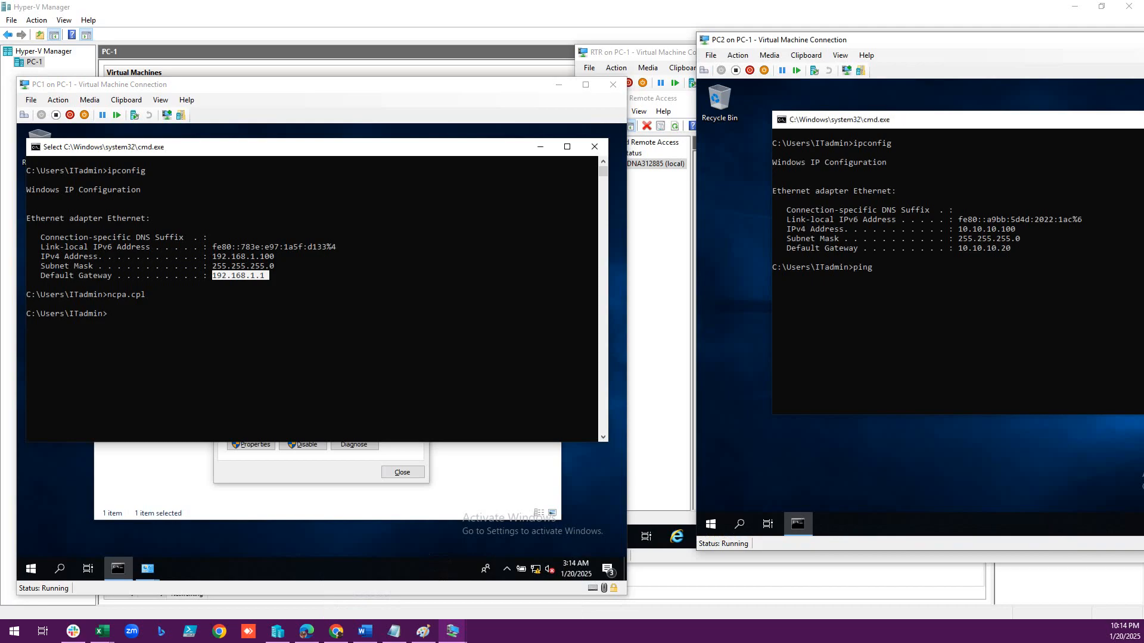
pyautogui.write(' 10.10.10.20')
pyautogui.press('Return')
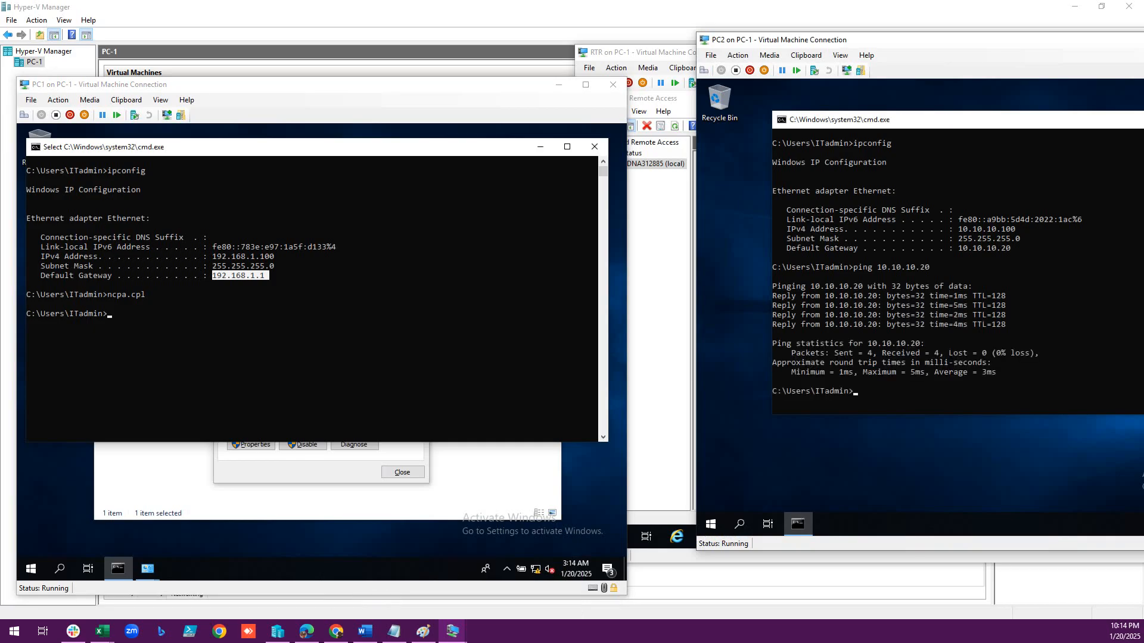
# Step: Ping the default gateway 192.168.1.1 from PC1's command prompt
pyautogui.click(194, 322)
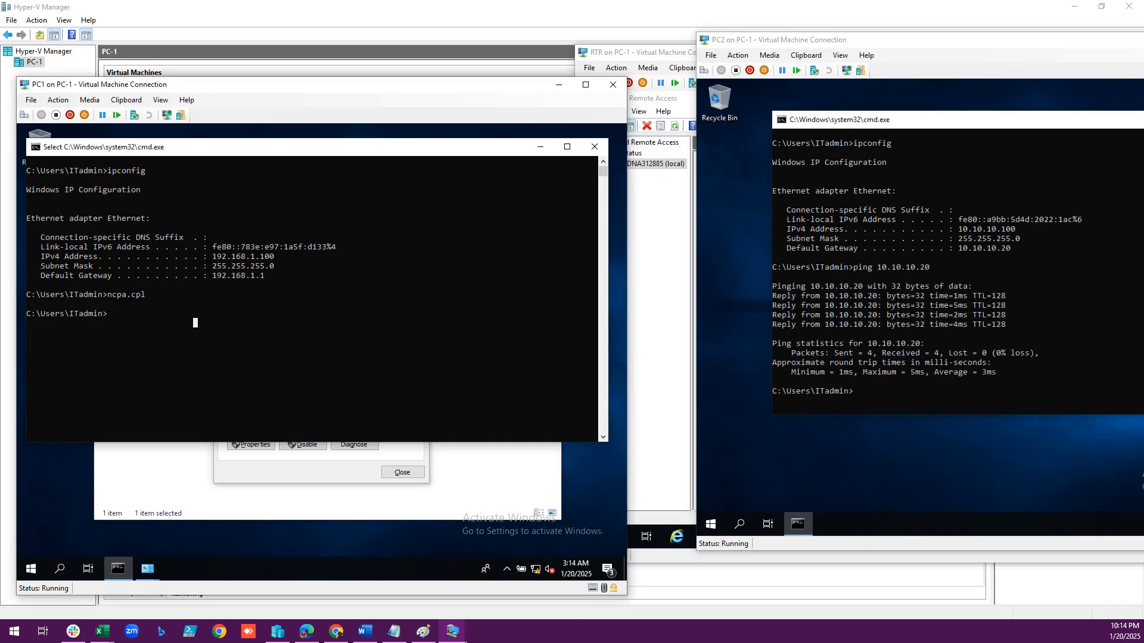
pyautogui.write('ping ')
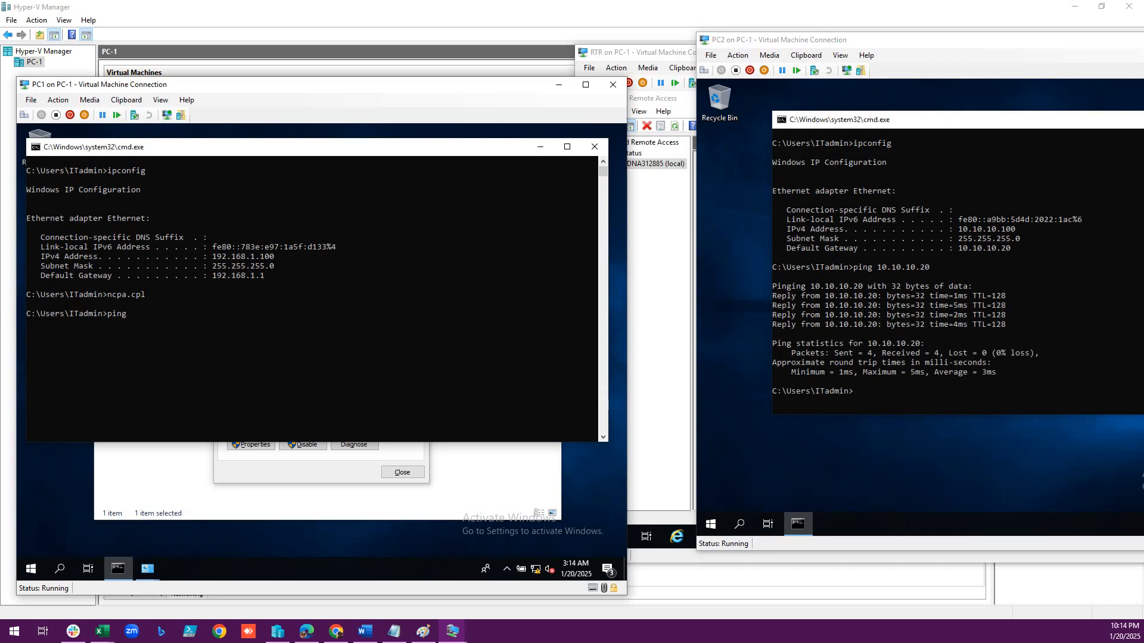
pyautogui.write('192.168.1.1')
pyautogui.press('Return')
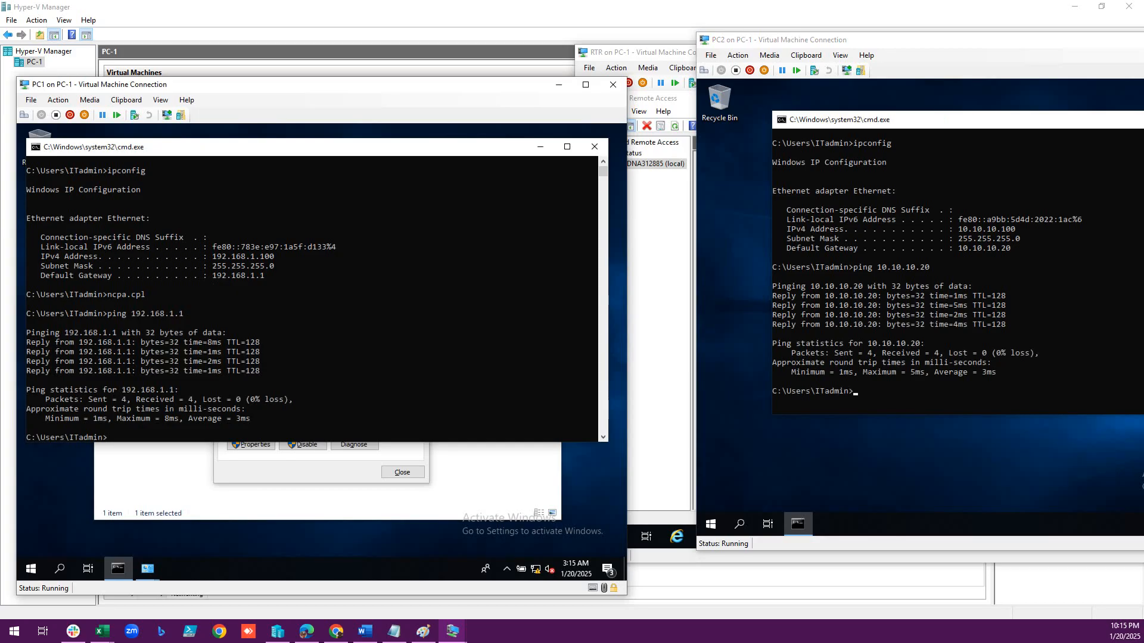
# Step: Test connectivity between the two networks by pinging PC2's address 10.10.10.100 from PC1
pyautogui.moveTo(212, 256); pyautogui.dragTo(274, 256)
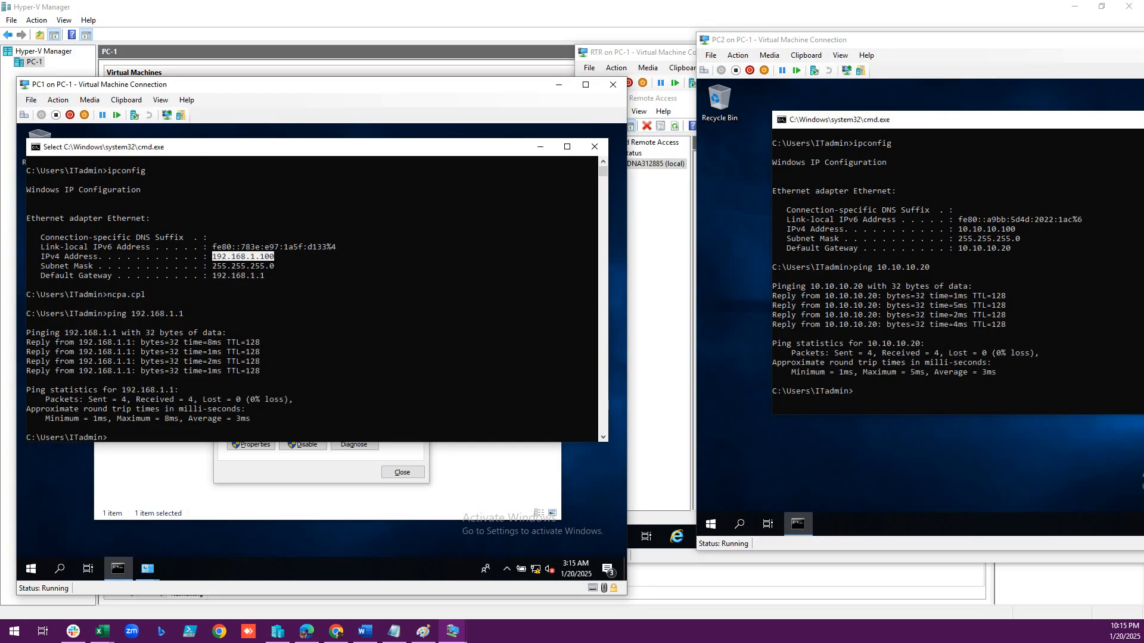
pyautogui.click(123, 437)
pyautogui.press('Escape')
pyautogui.write('pin')
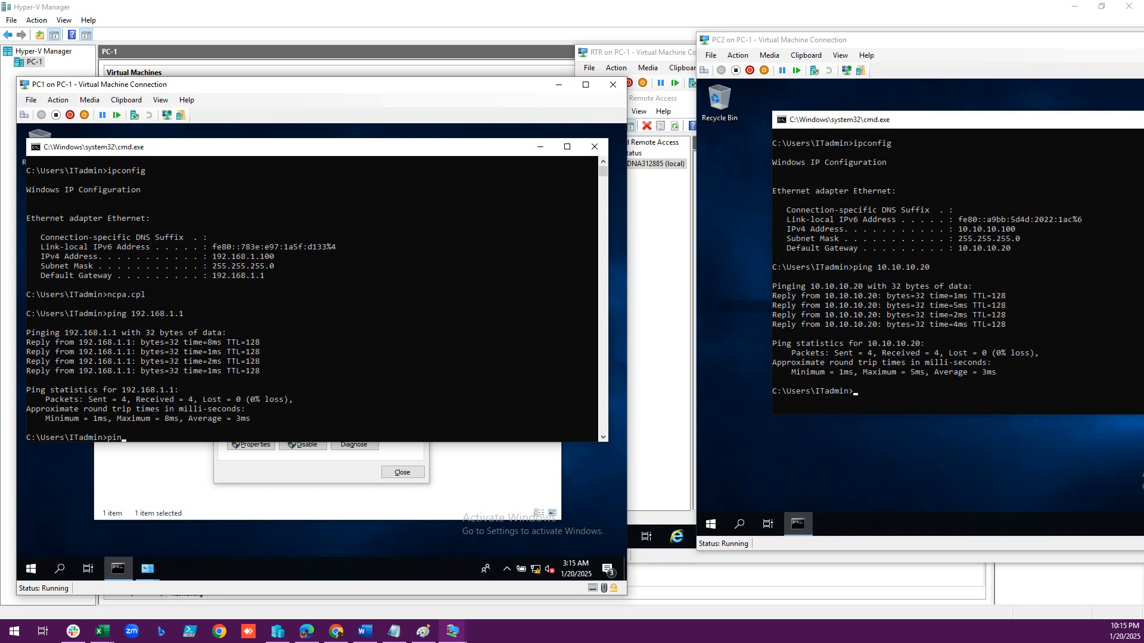
pyautogui.write('g 10.10.10')
pyautogui.write('.100')
pyautogui.press('Return')
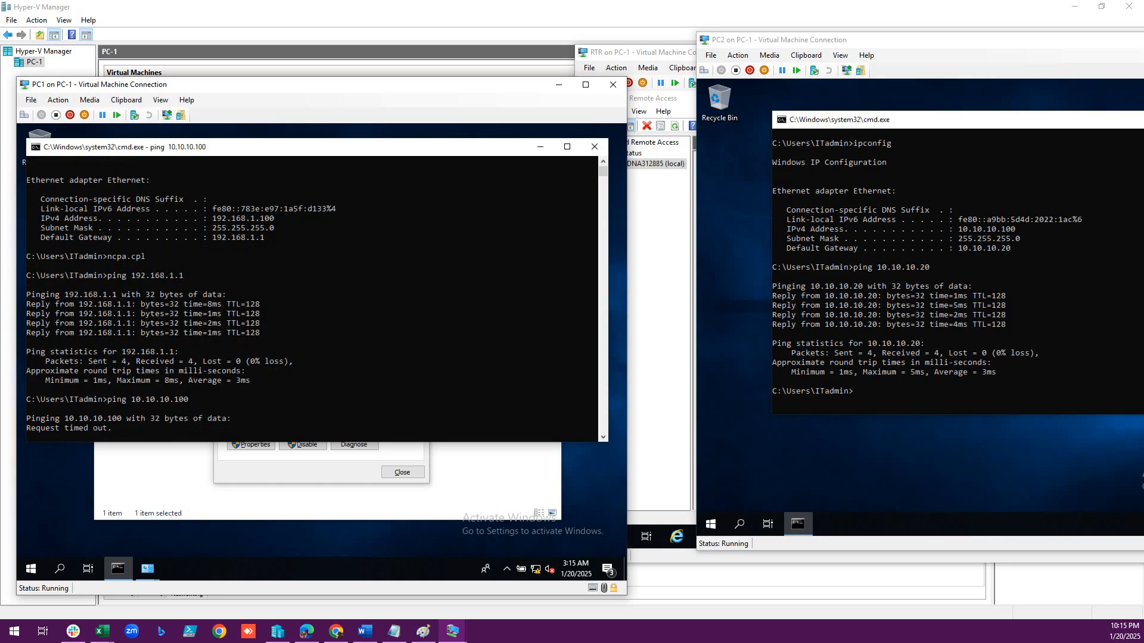
# Step: Test connectivity in the opposite direction by pinging PC1's address 192.168.1.100 from PC2's command prompt
pyautogui.click(879, 382)
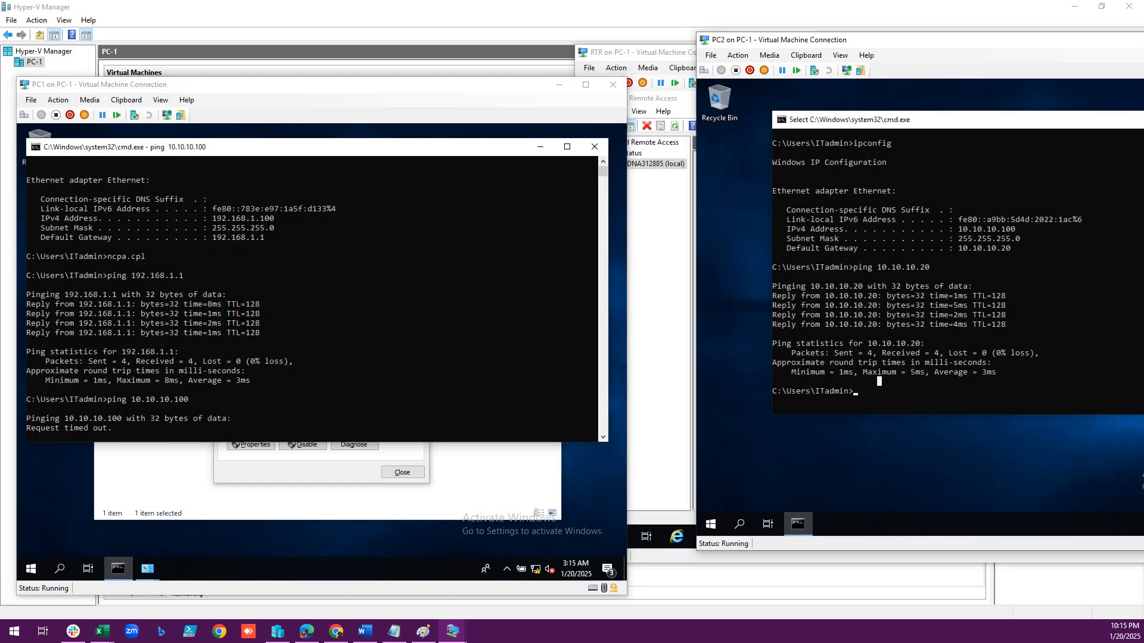
pyautogui.write('ping')
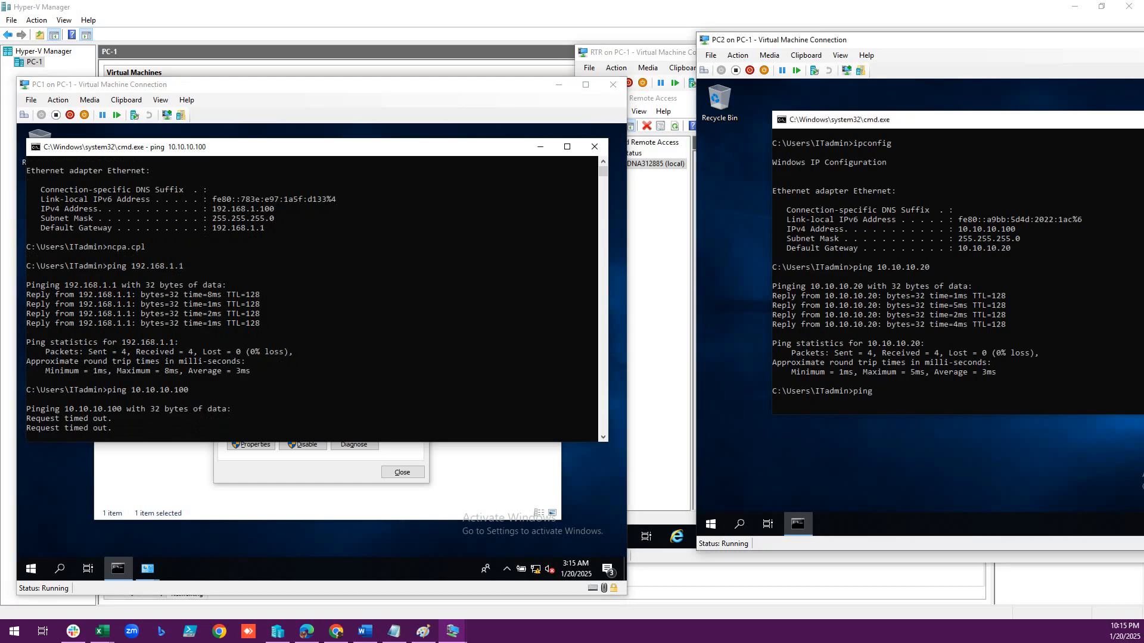
pyautogui.write(' 192.168.1.100')
pyautogui.press('Return')
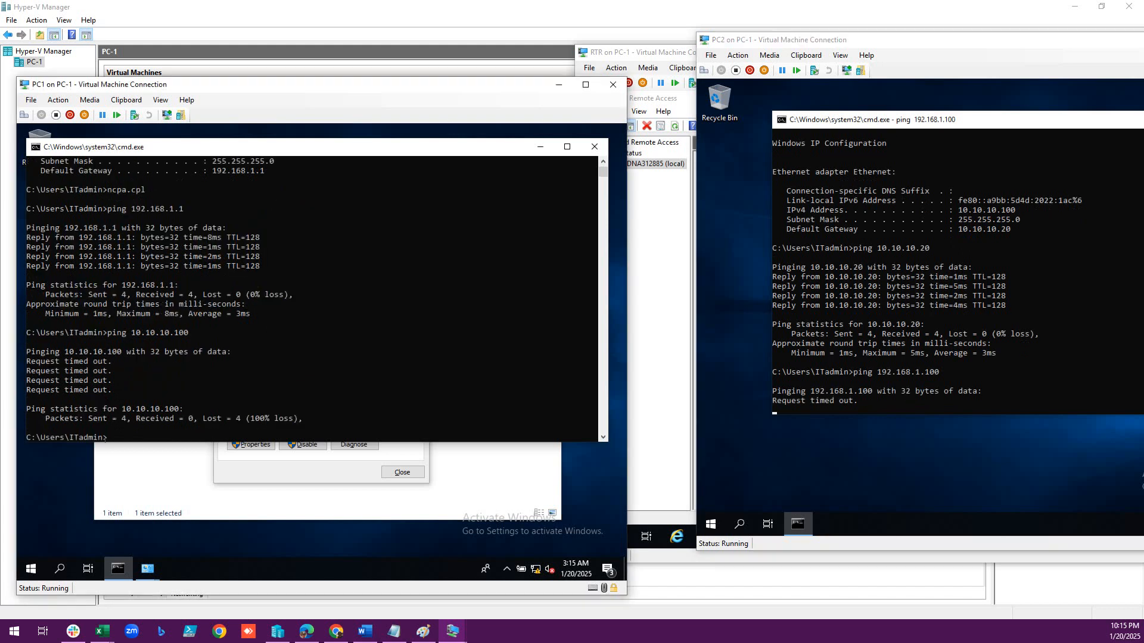
# Step: Start a continuous ping with the -t option from PC1 to PC2's address 10.10.10.100
pyautogui.press('Up')
pyautogui.write('-t')
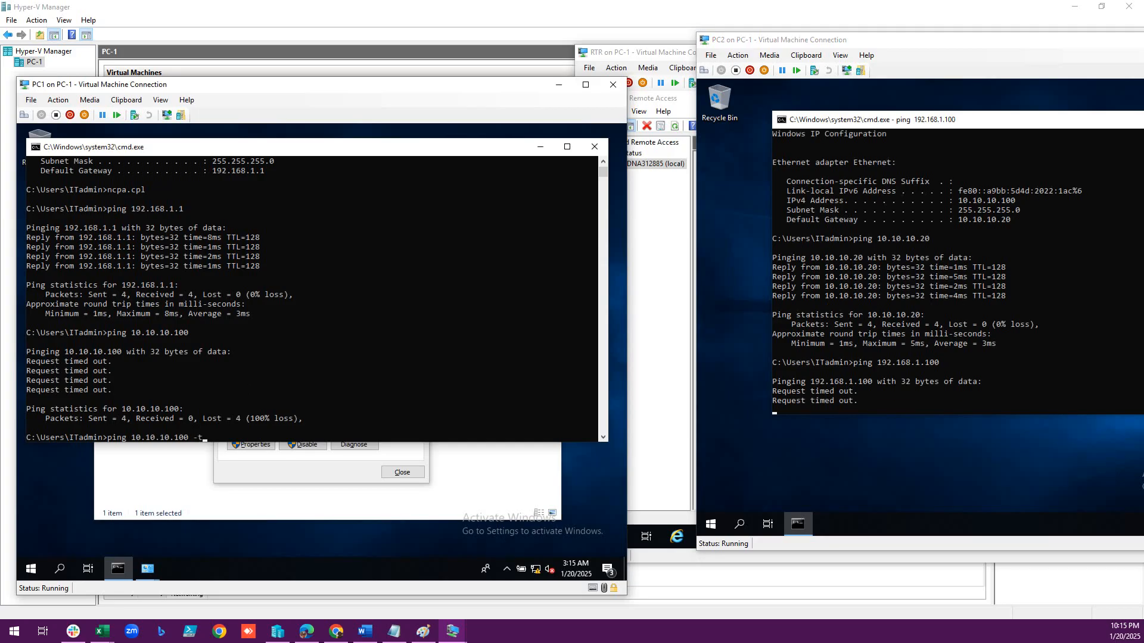
pyautogui.press('Return')
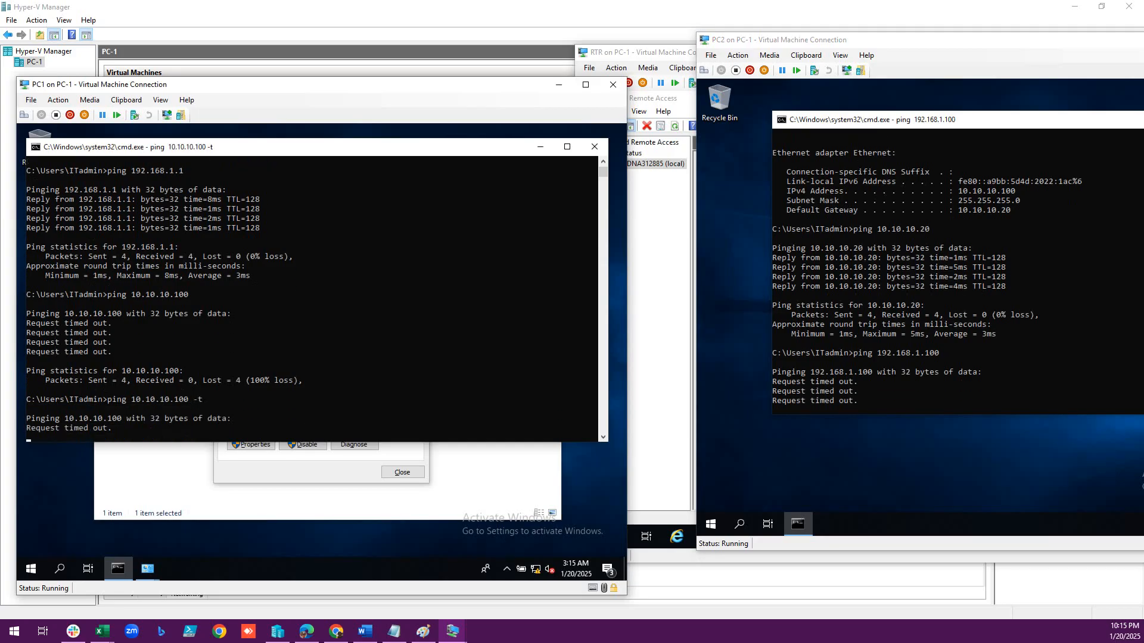
# Step: Start a continuous ping with the -t option from PC2 to PC1's address 192.168.1.100
pyautogui.click(888, 381)
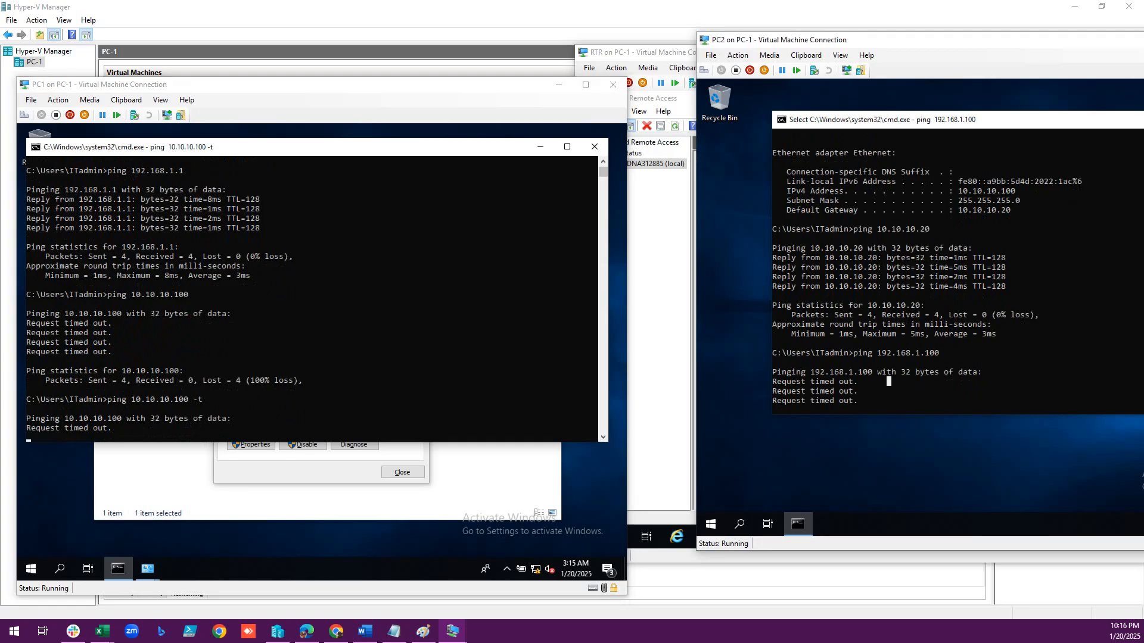
pyautogui.press('Escape')
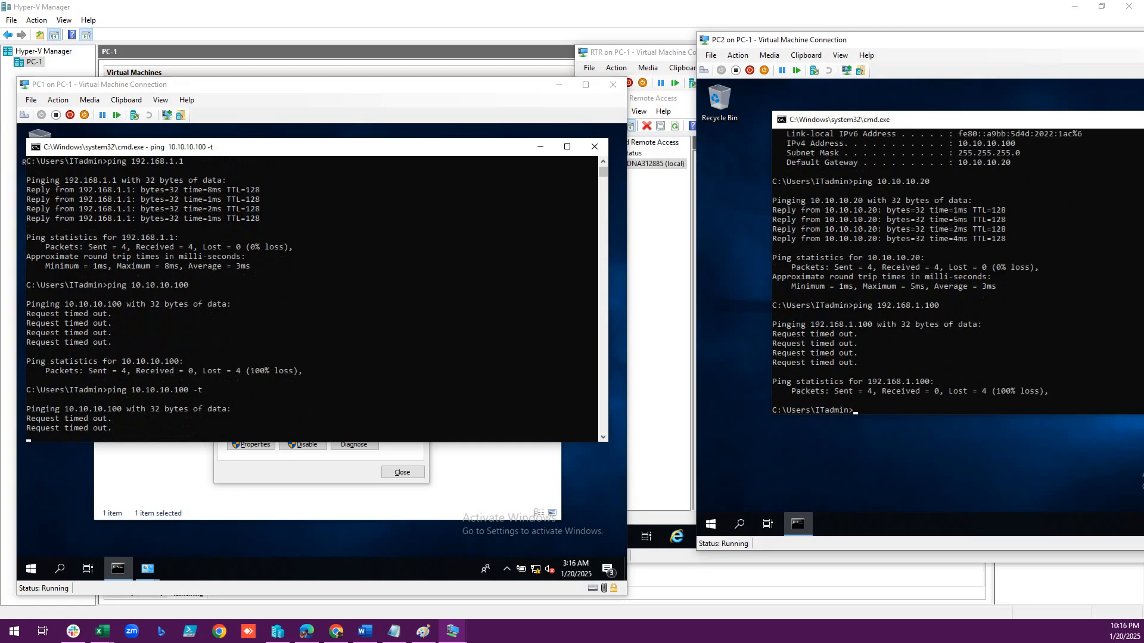
pyautogui.press('Up')
pyautogui.write('-t')
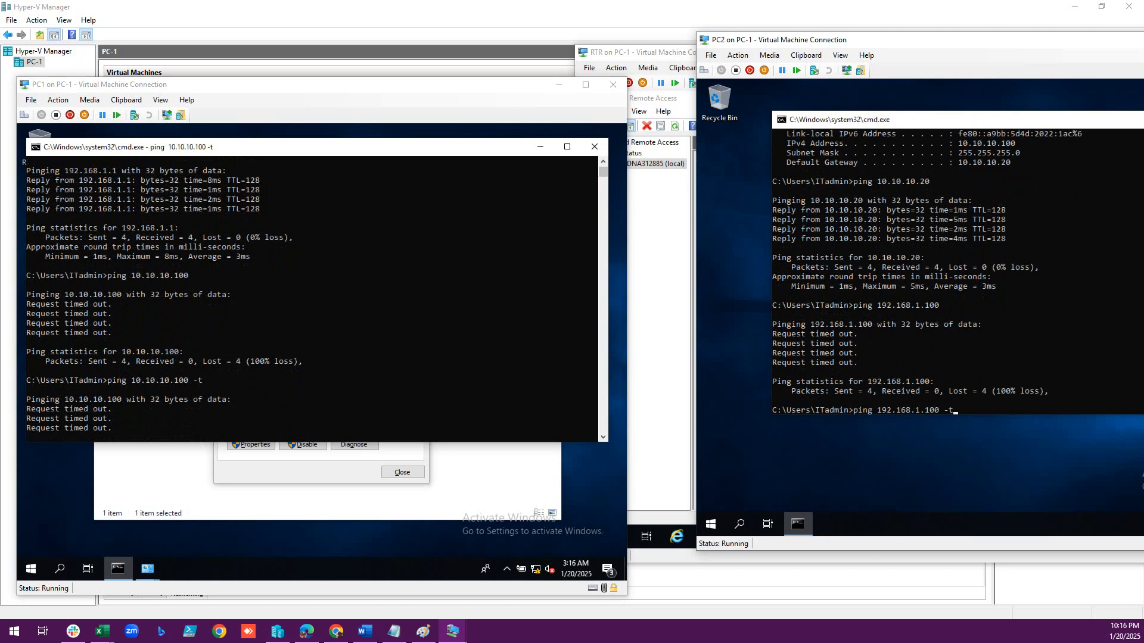
pyautogui.press('Return')
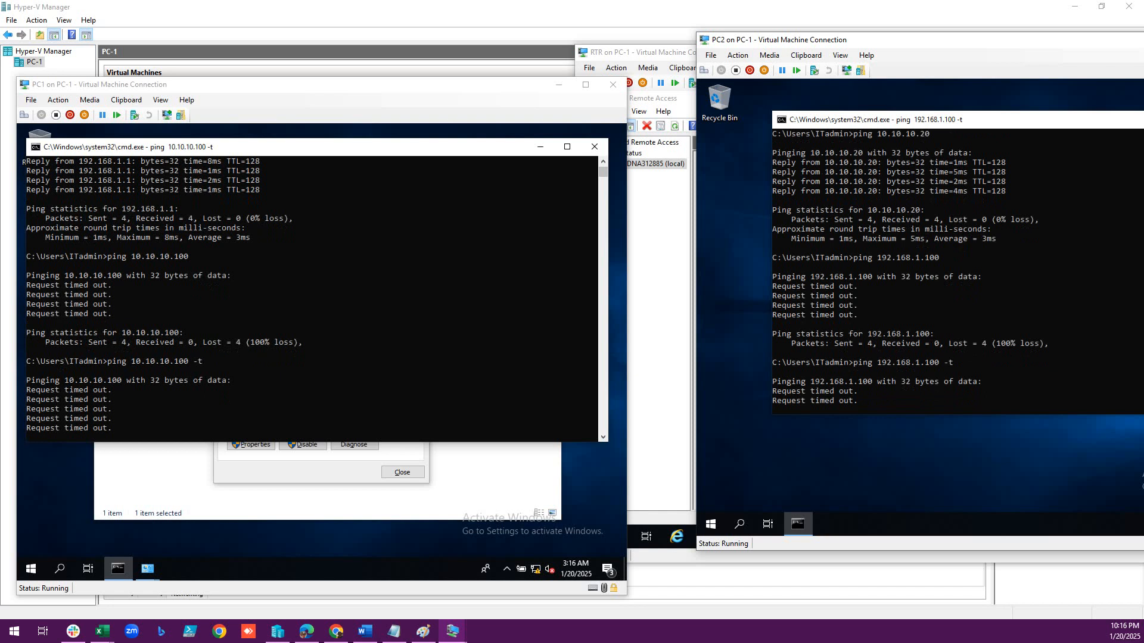
# Step: Complete the Routing and Remote Access setup wizard on RTR with a custom configuration for LAN routing, and start the service
pyautogui.click(650, 52)
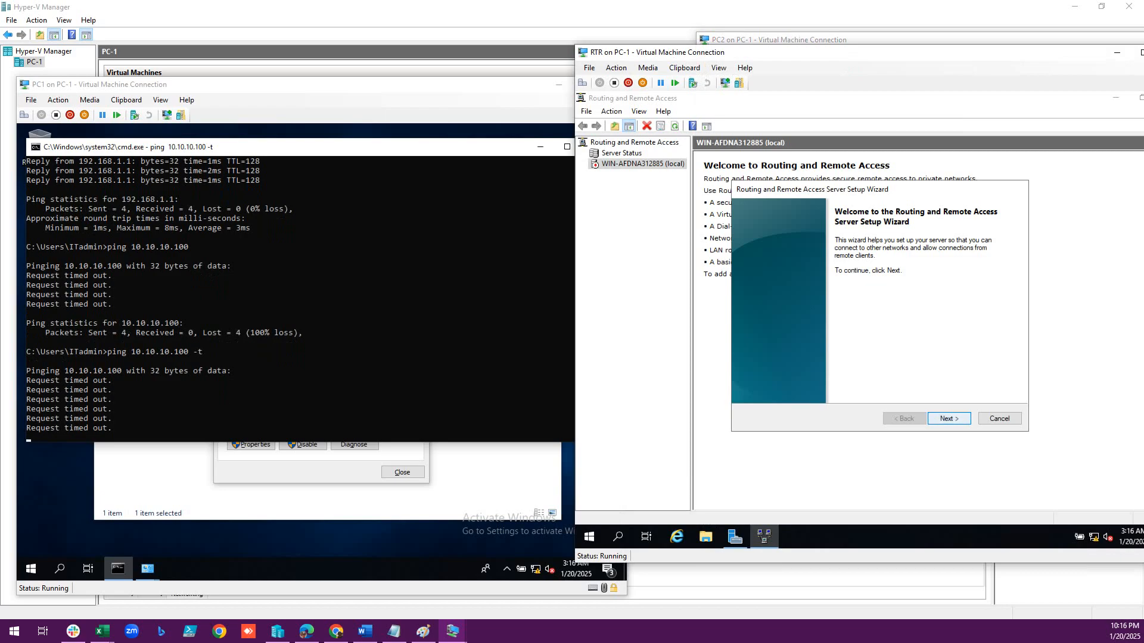
pyautogui.click(948, 419)
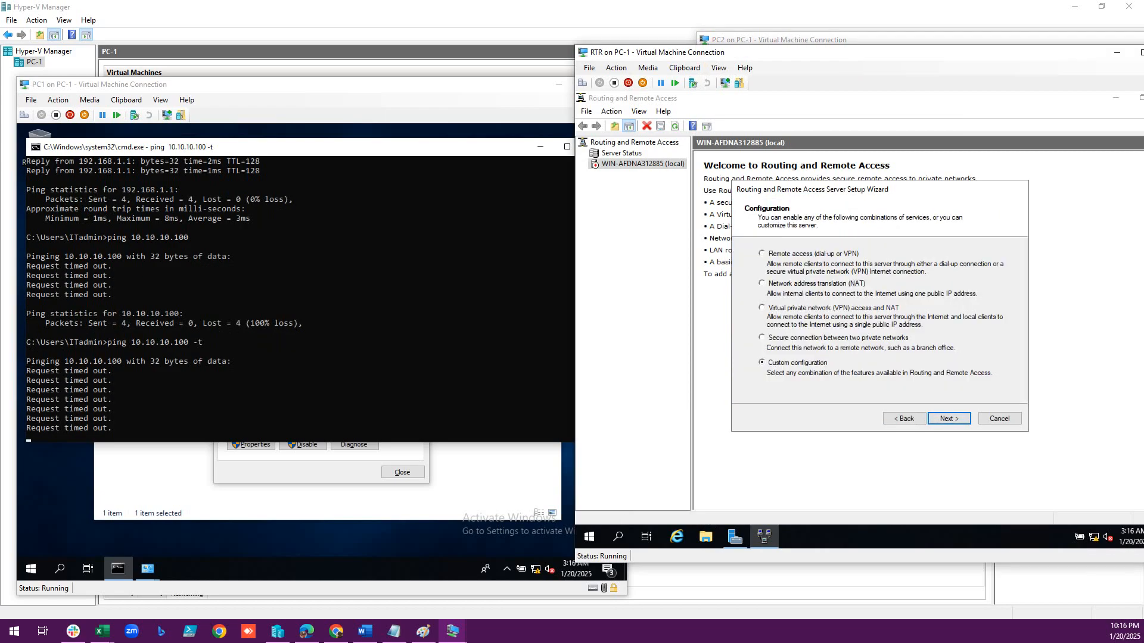
pyautogui.click(948, 419)
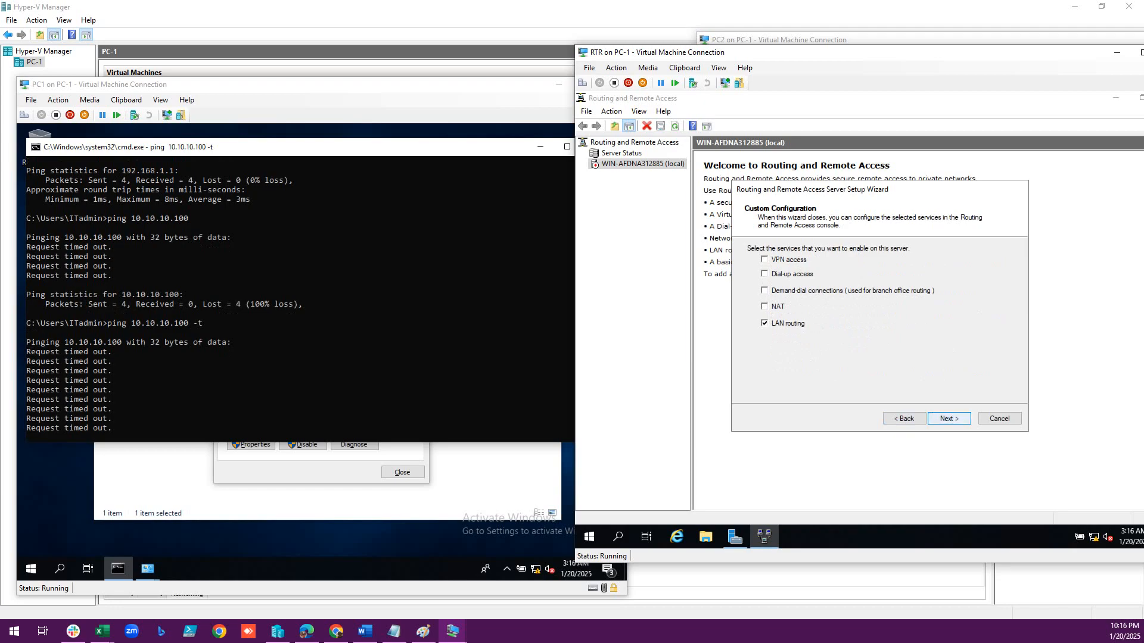
pyautogui.press('Return')
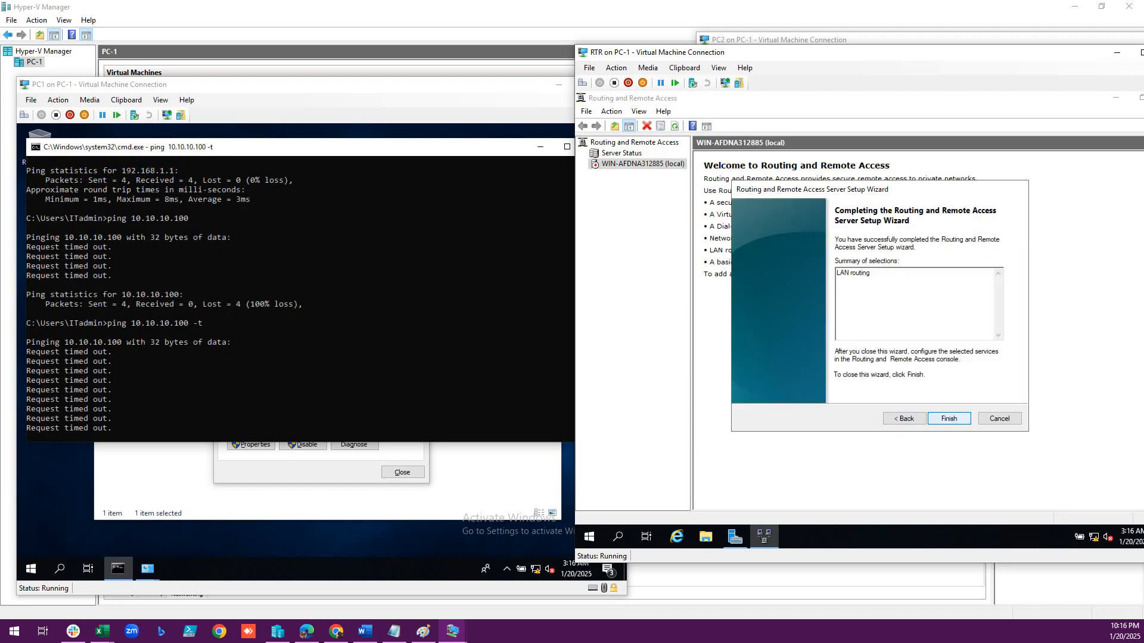
pyautogui.press('Return')
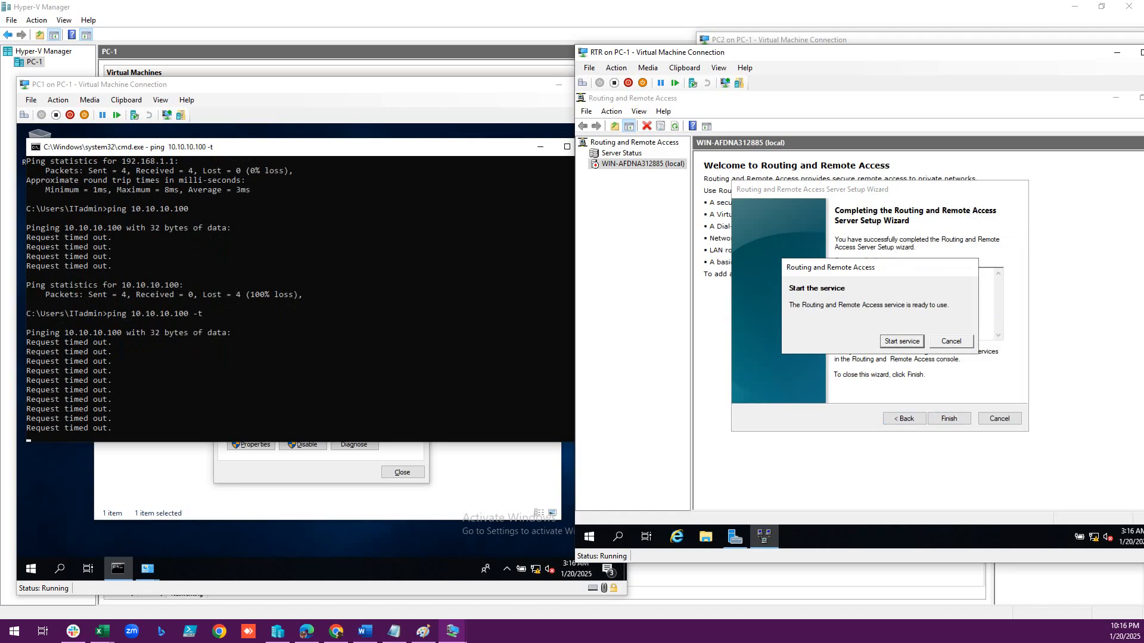
pyautogui.press('Return')
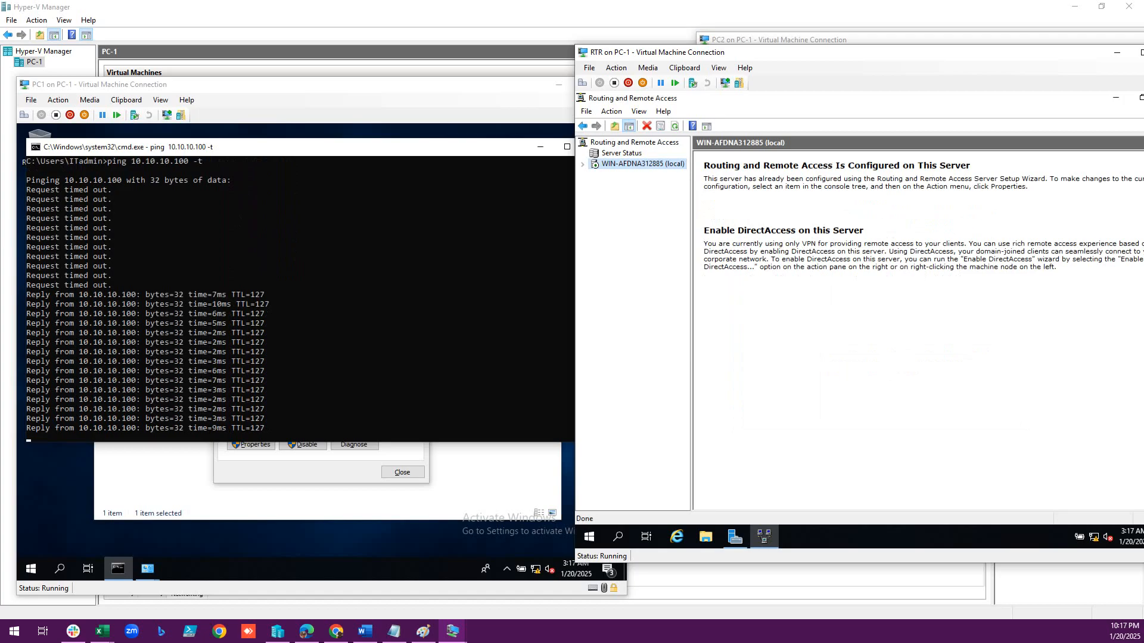
# Step: Expand the local server's node in RTR's Routing and Remote Access console tree
pyautogui.click(583, 164)
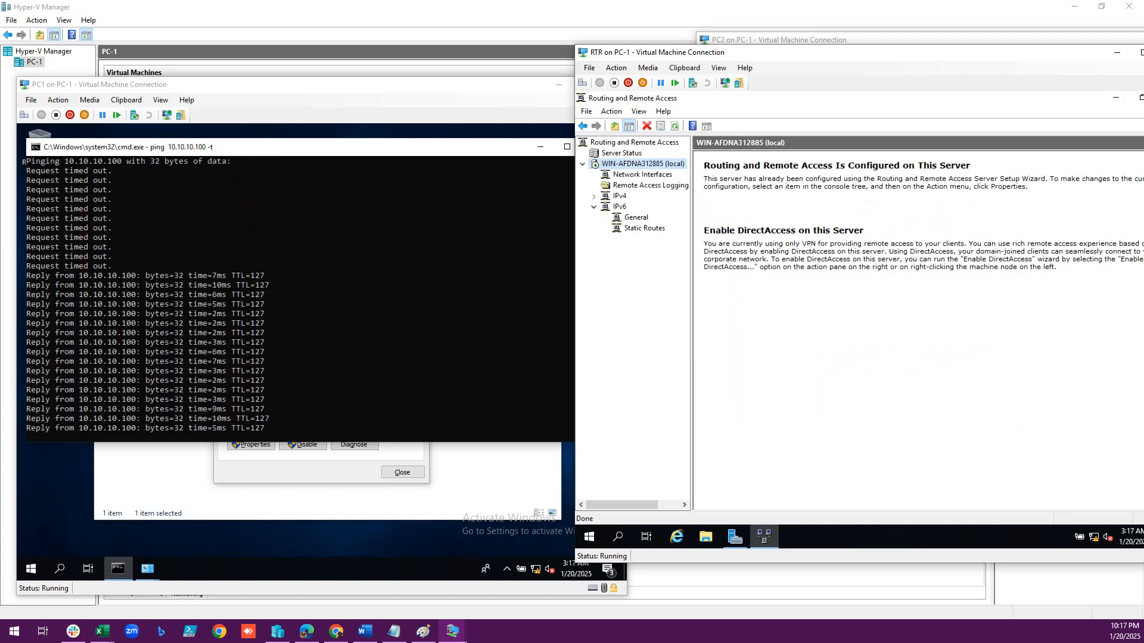